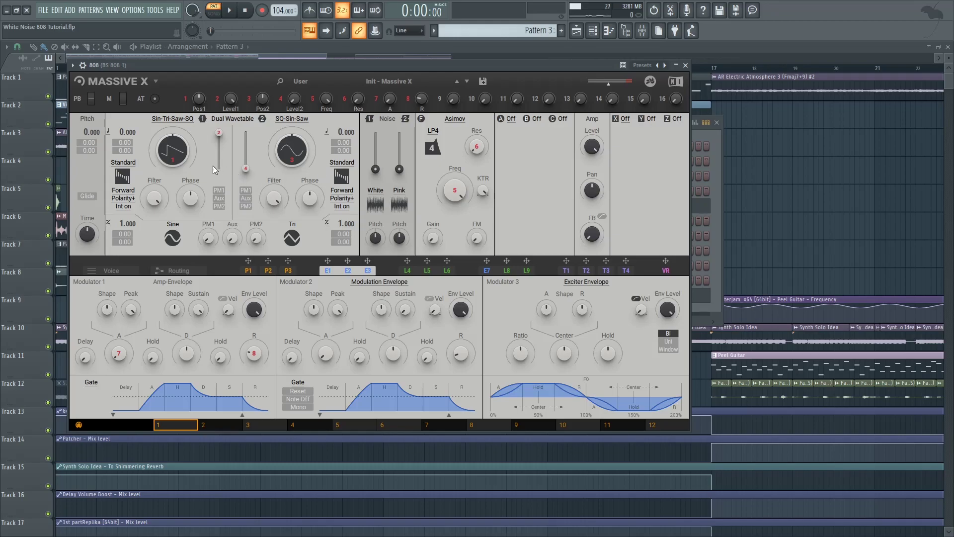
Step: Set Massive X's first oscillator to a sine pitched at -24 and modulate its pitch by 20.00 with envelope E2
double_click(174, 153)
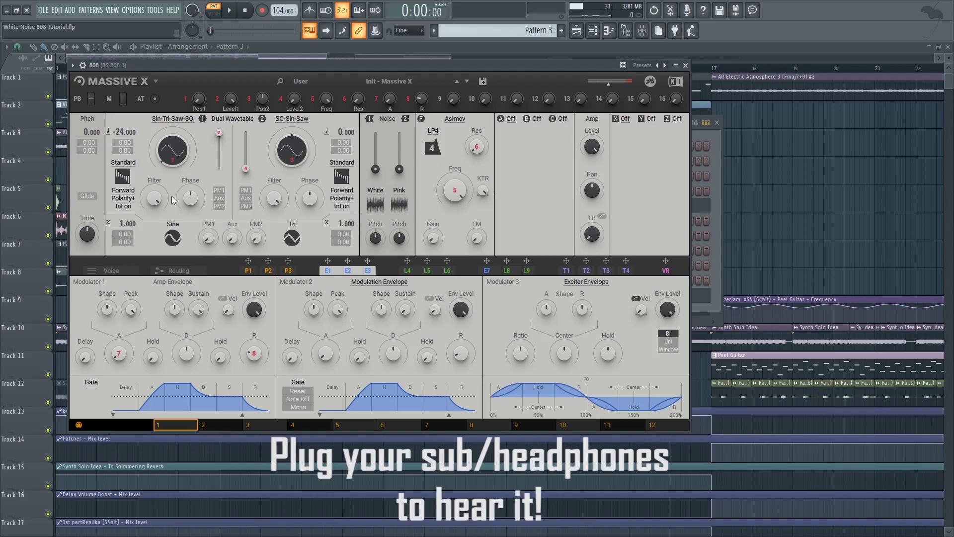
left_click_drag(348, 261, 138, 144)
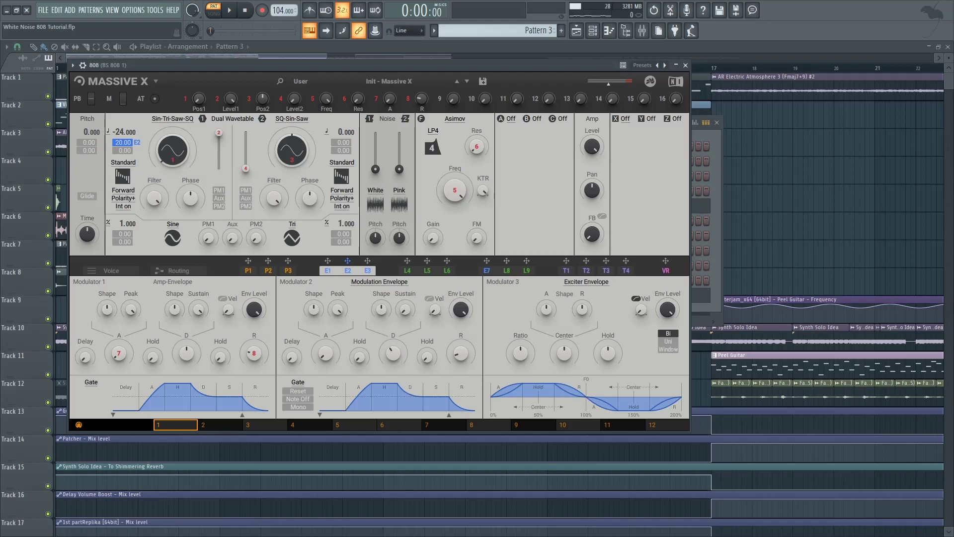
Step: Shorten the decay of the Modulation Envelope while repeatedly auditioning the sub bass, and close the instrument window
key("space")
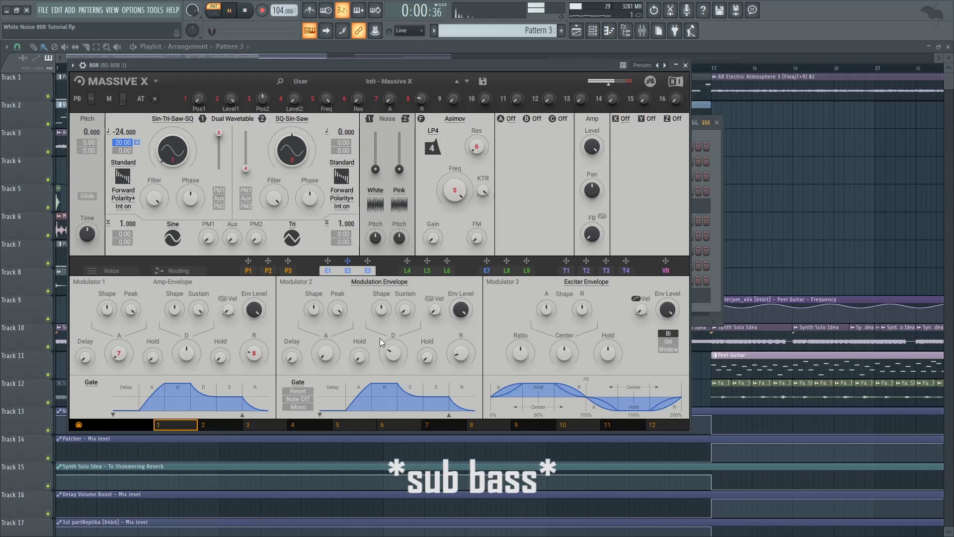
key("space")
key("space")
key("space")
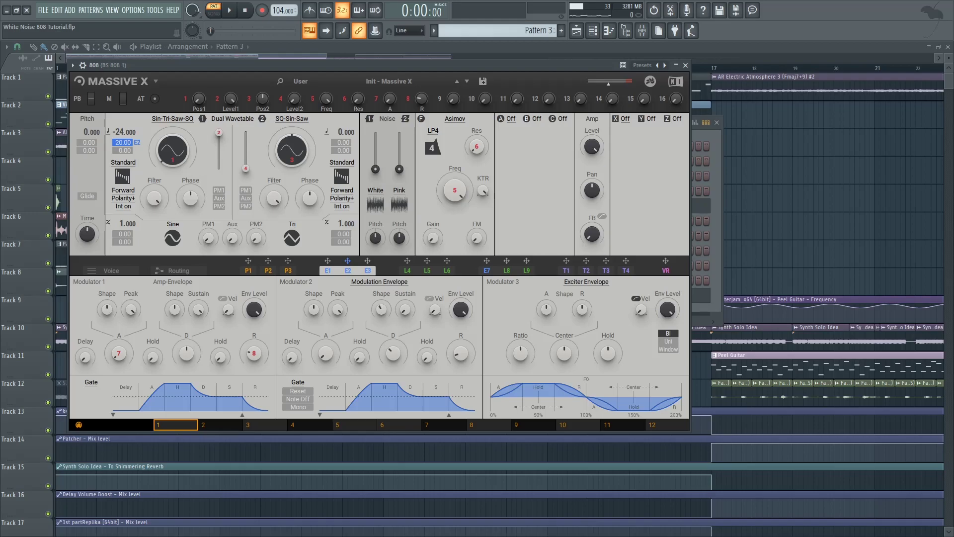
key("space")
key("space")
key("space")
key("space")
key("space")
key("space")
key("Escape")
Step: Show the mixer with the BS 808 1 insert's effects and switch off the Earphone effect
left_click(642, 30)
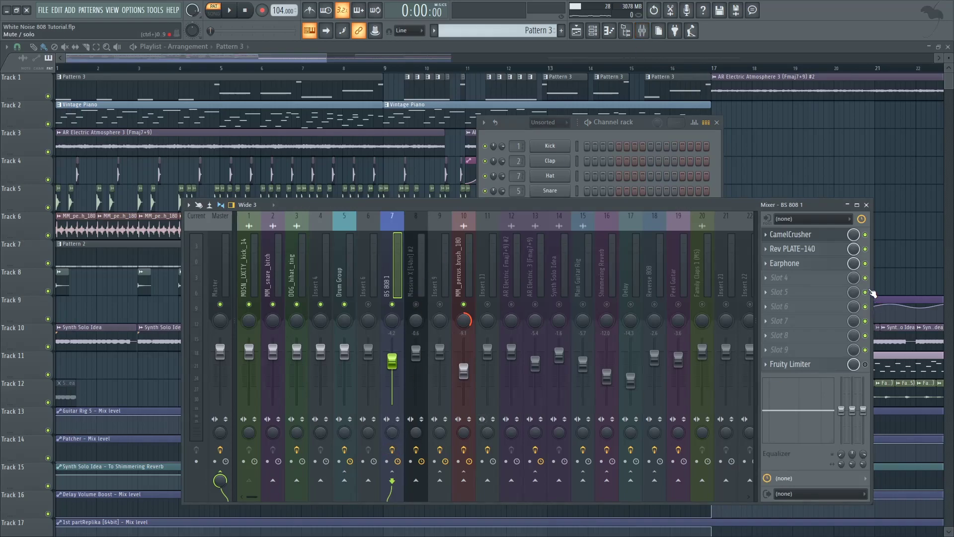
left_click(865, 264)
left_click_drag(730, 207, 721, 255)
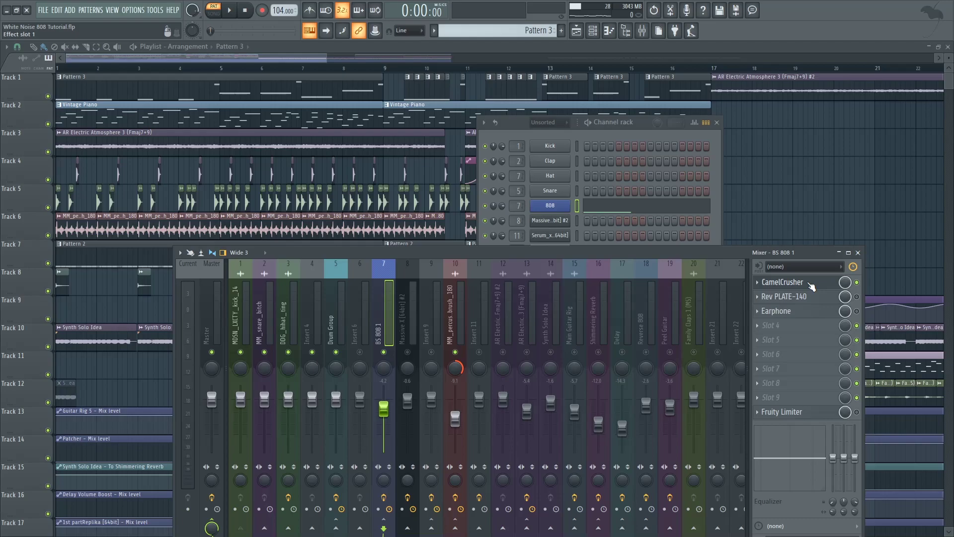
Step: Open CamelCrusher on the BS 808 1 insert and compare the bass with the effect bypassed and enabled
left_click(812, 282)
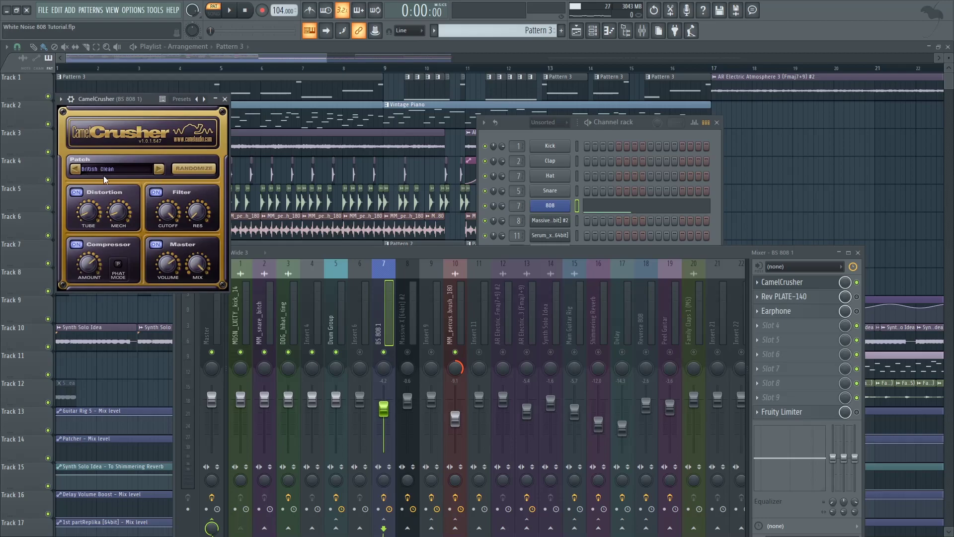
left_click(857, 282)
key("space")
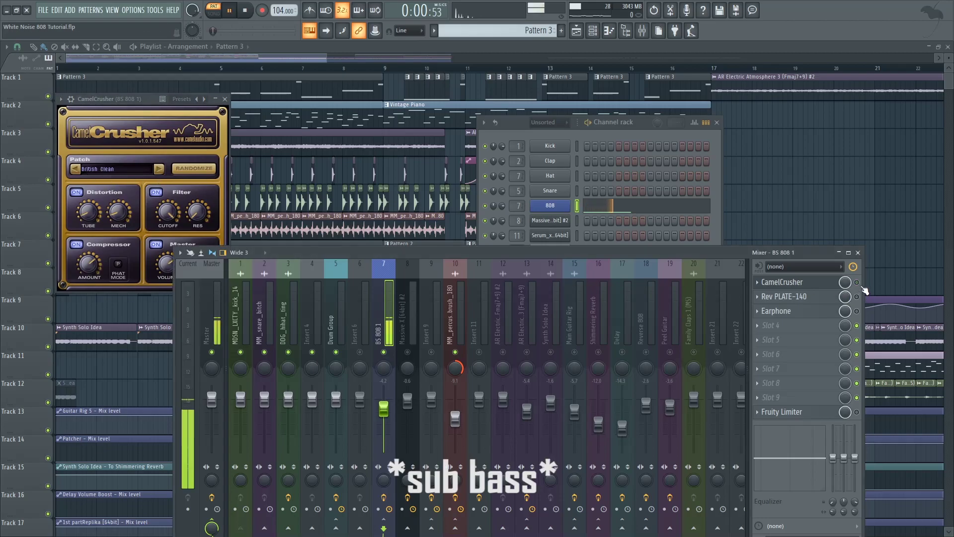
key("space")
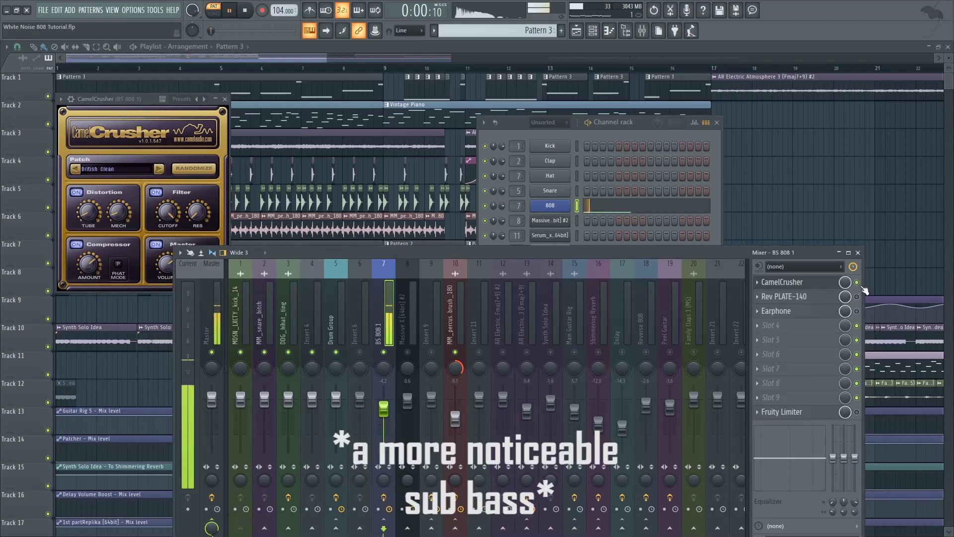
Step: Enable Rev PLATE-140 on the BS 808 1 insert, check its Drive and Blend settings, and audition the bass
left_click(790, 296)
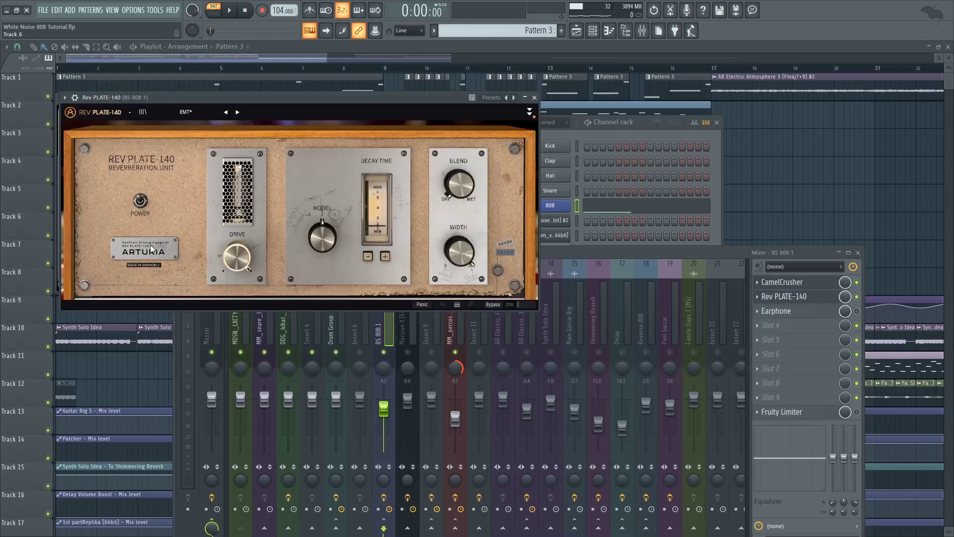
left_click(245, 264)
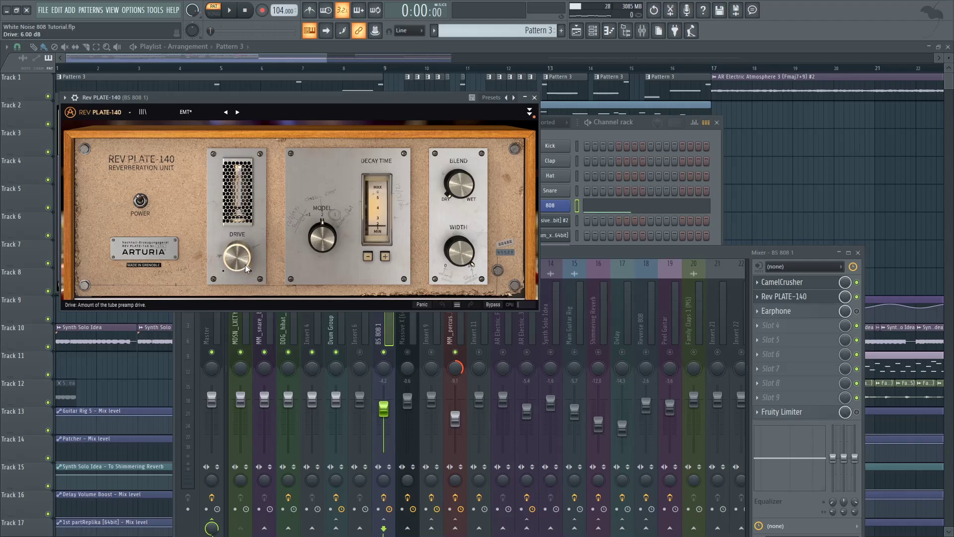
left_click(461, 184)
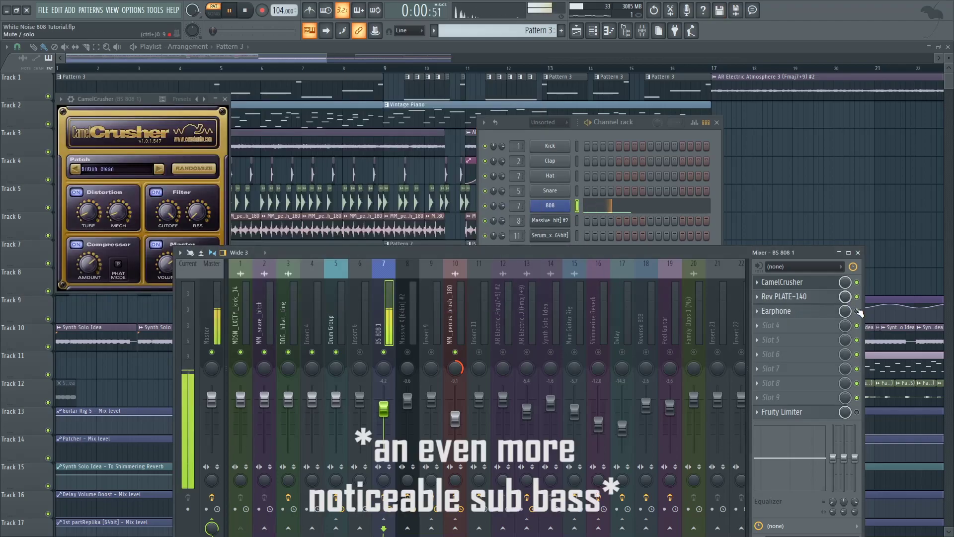
key("space")
Step: Open the Earphone waveshaper, enable it on the BS 808 1 insert, and audition the bass with all the distortion
left_click(824, 315)
left_click(824, 315)
left_click(823, 315)
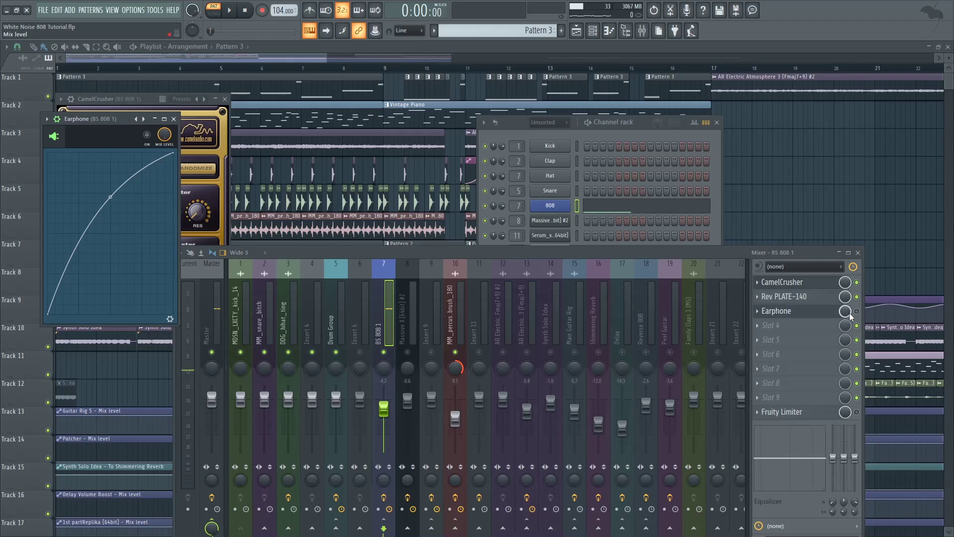
left_click(856, 312)
mouse_move(110, 197)
left_mouse_down()
mouse_move(113, 241)
mouse_move(111, 197)
left_mouse_up()
left_click_drag(123, 121, 124, 120)
key("space")
key("space")
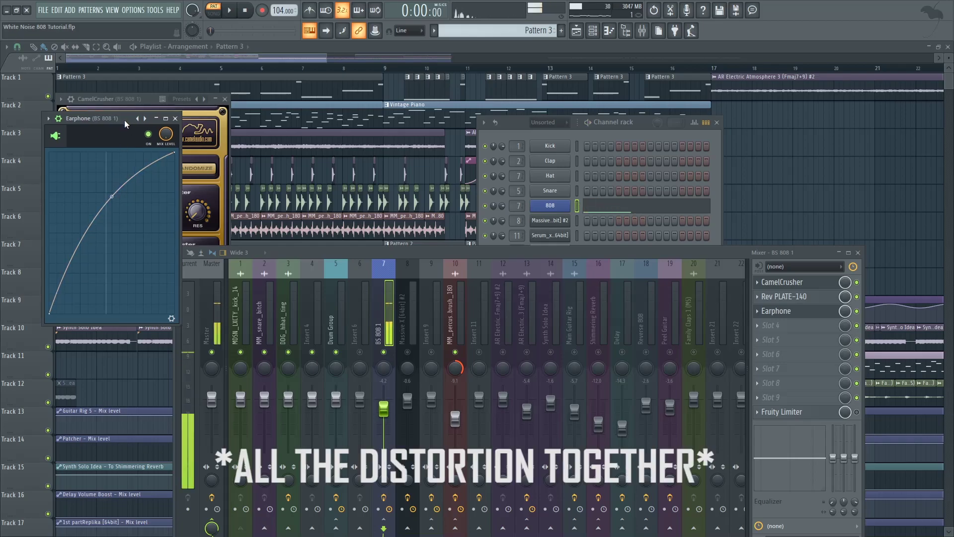
Step: Bring the channel rack forward and reopen the 808 channel's Massive X instrument
left_click_drag(511, 247, 487, 189)
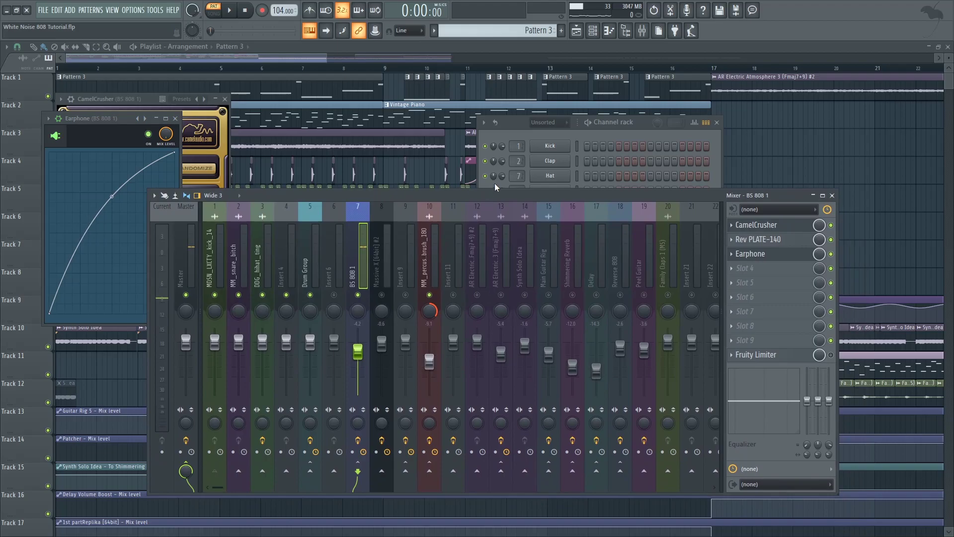
left_click(524, 129)
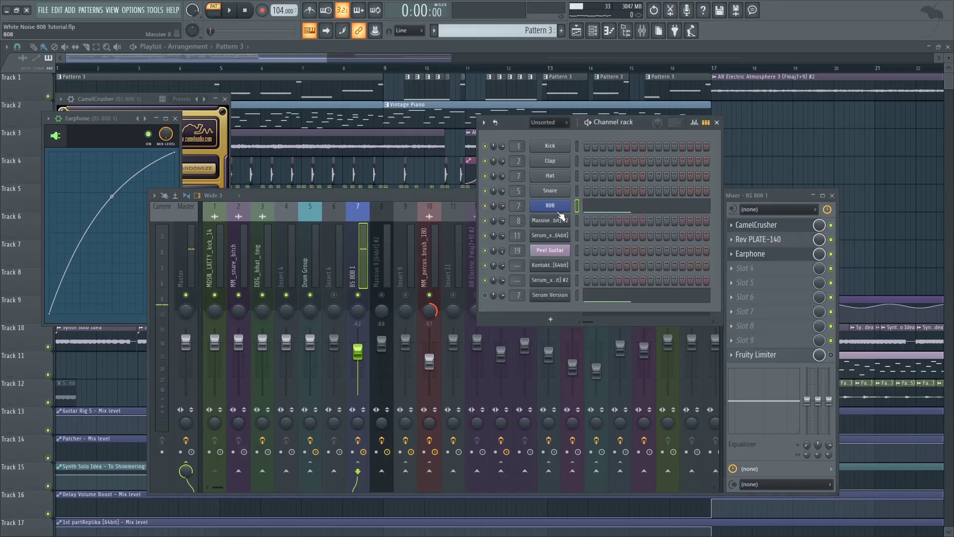
left_click(563, 212)
left_click_drag(592, 66, 598, 129)
Step: Audition the distorted 808 several times from the Massive X instrument
key("space")
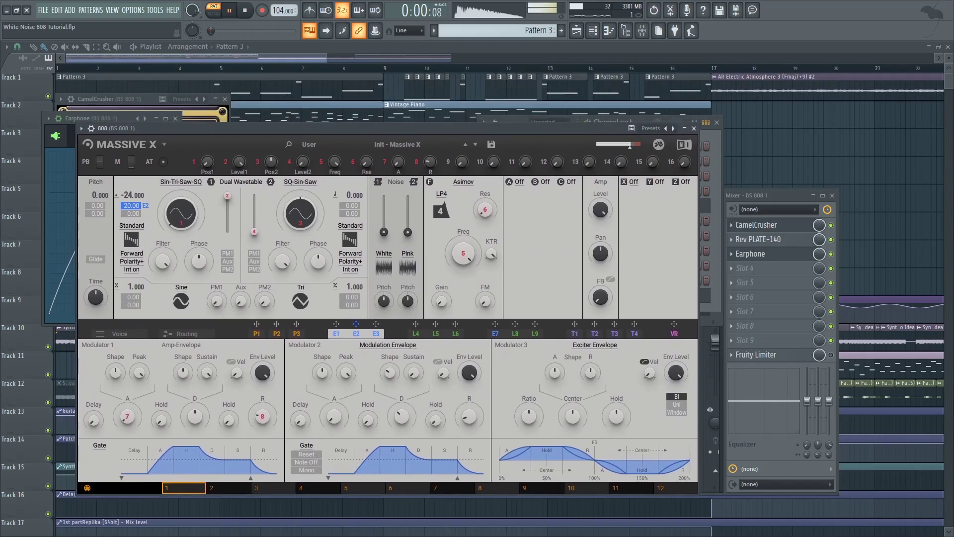
key("space")
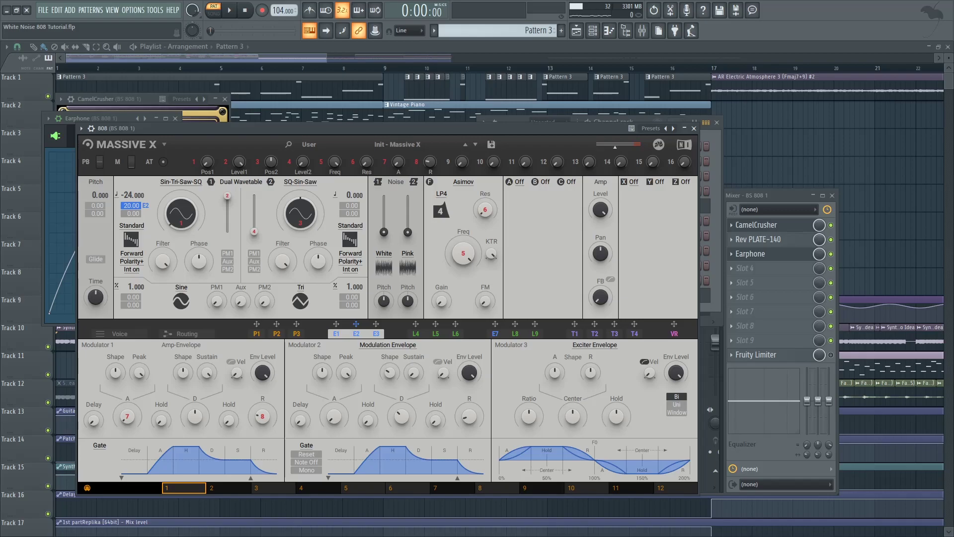
key("space")
key("space")
key("space")
key("space")
key("space")
key("space")
key("space")
Step: Fine-tune Massive X's master volume and white noise level while auditioning the 808, and close the instrument
left_click_drag(604, 146, 618, 146)
key("space")
key("space")
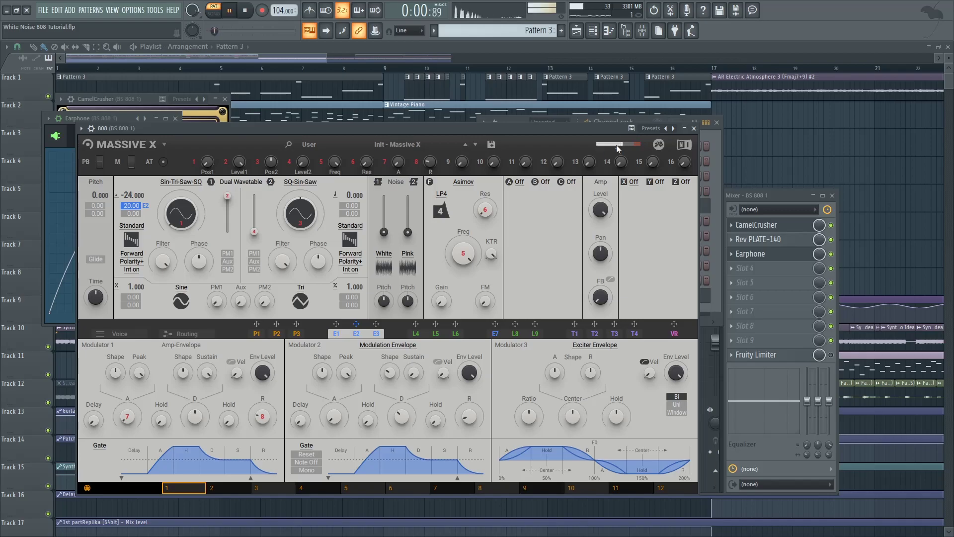
key("space")
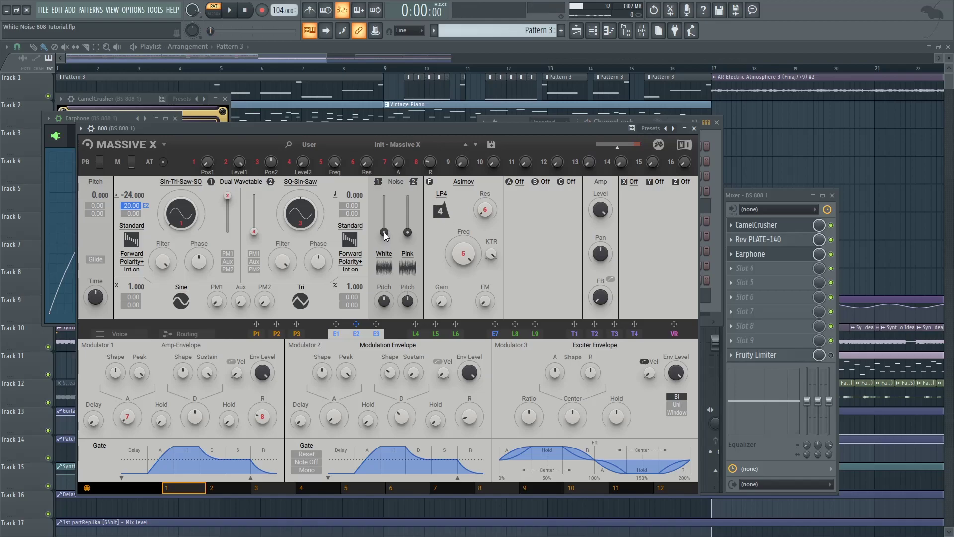
left_click_drag(383, 231, 384, 231)
key("Escape")
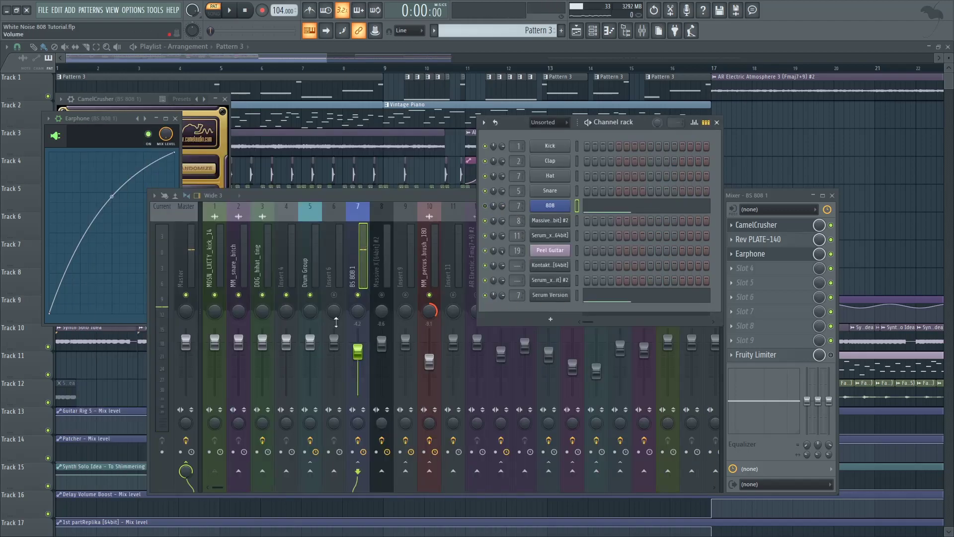
Step: Open the Serum Version channel and load the Analog wavetable Basic Shapes into oscillator A
left_click(566, 295)
left_click(241, 189)
mouse_move(250, 139)
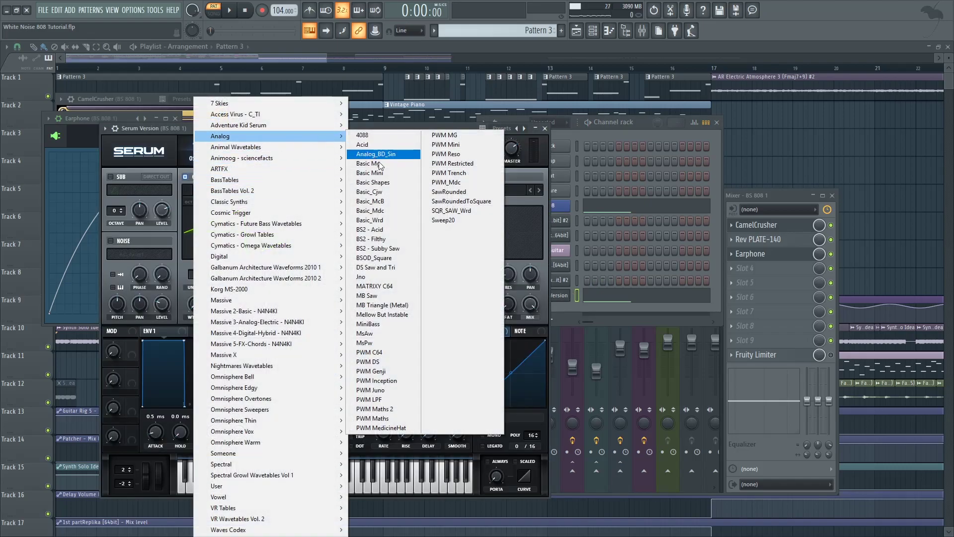
left_click(373, 182)
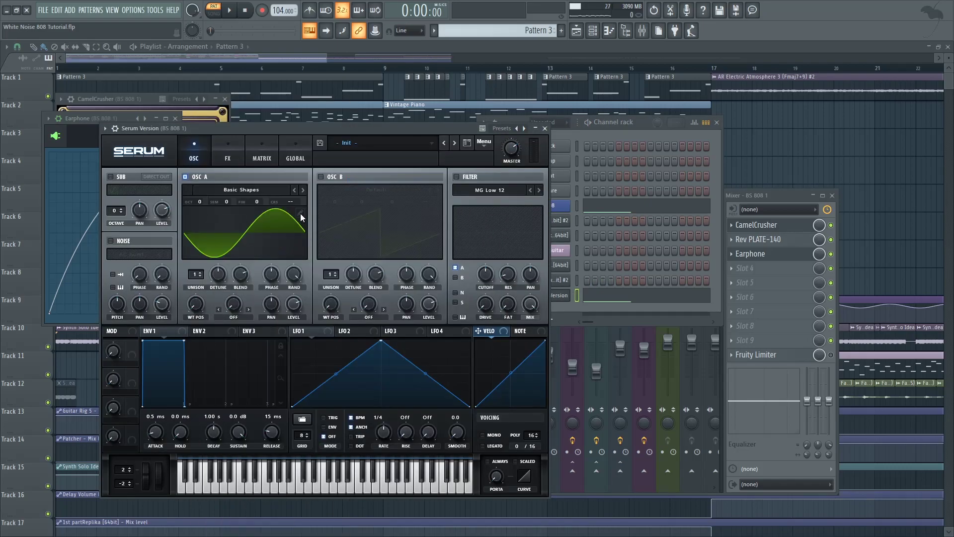
Step: In oscillator A's wavetable editor, raise harmonic bin 1 to full and add small amounts of bins 3, 5 and 7
left_click(300, 213)
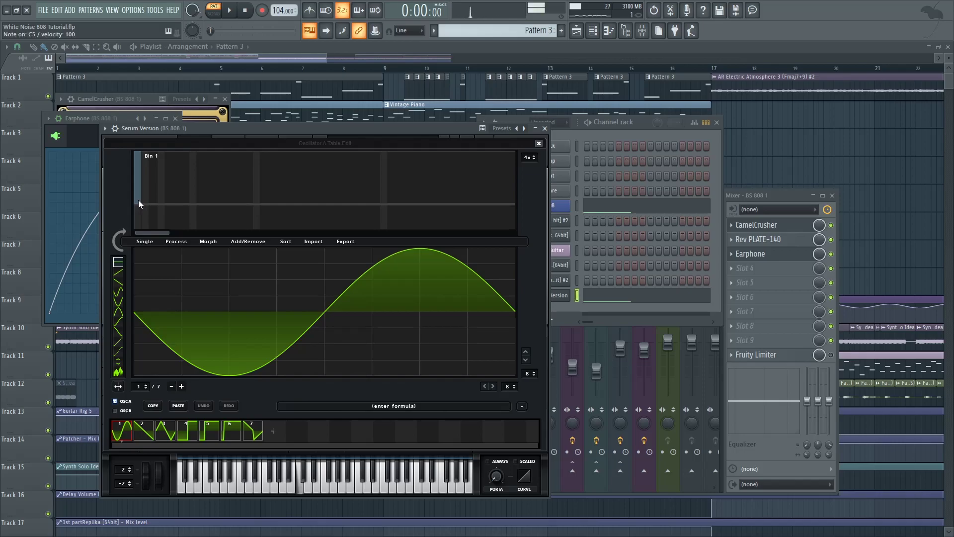
left_click_drag(138, 199, 136, 146)
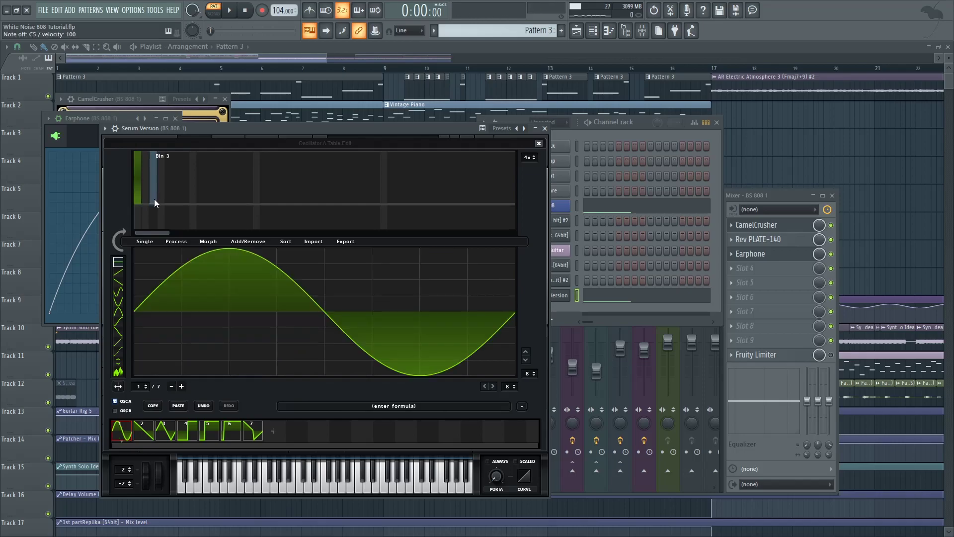
left_click_drag(151, 200, 172, 202)
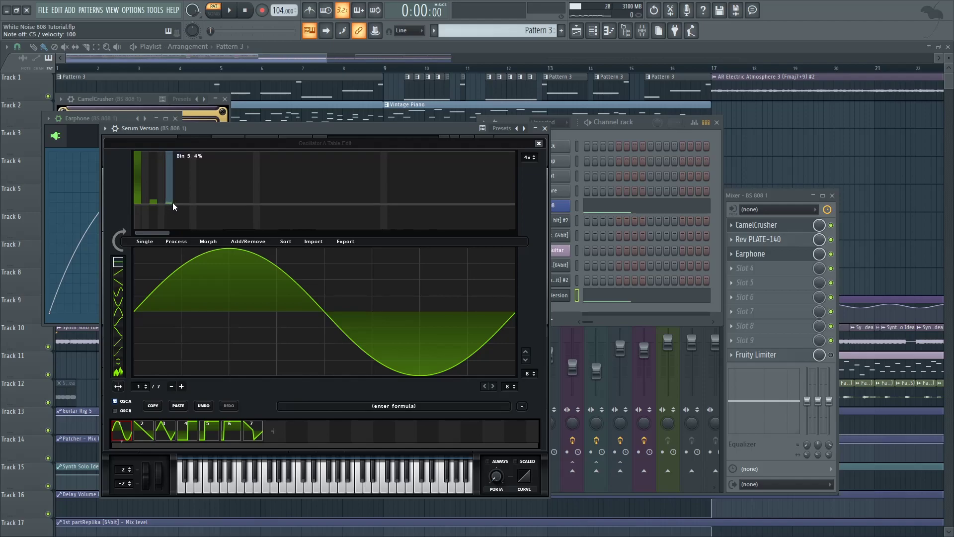
left_click(187, 201)
left_click_drag(187, 201, 186, 203)
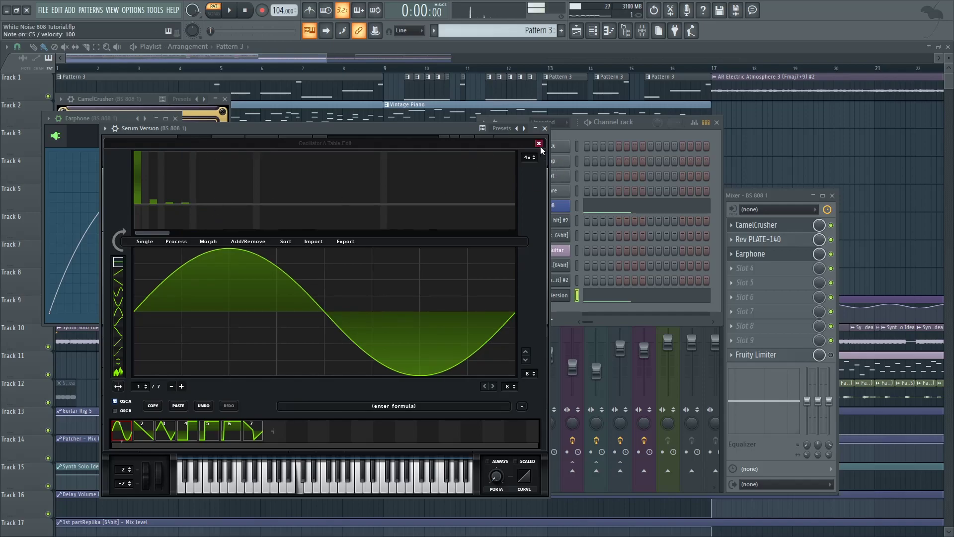
left_click(539, 143)
Step: Set oscillator A's octave to -2 and assign Env 2 to its coarse pitch
left_click_drag(200, 202, 196, 222)
left_click_drag(199, 329, 291, 202)
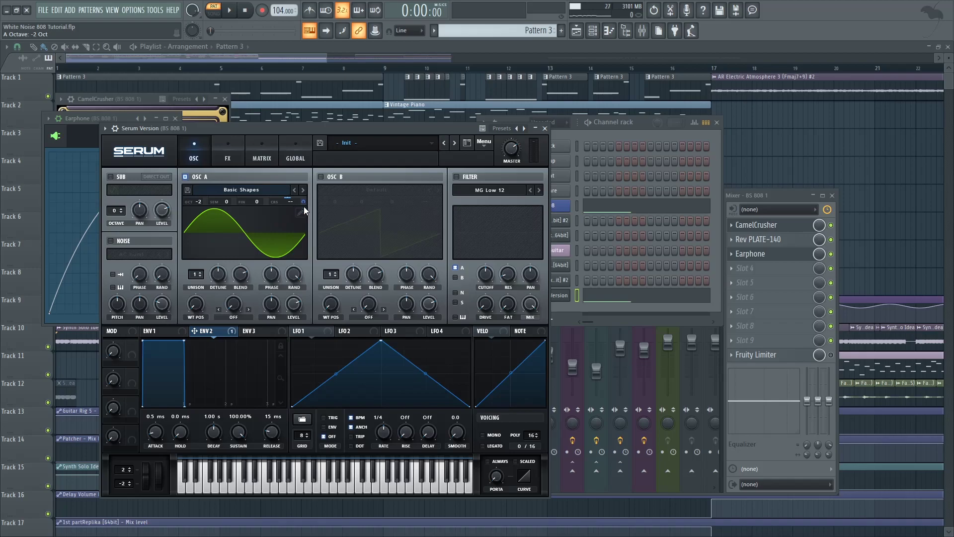
Step: Shape Env 2 with 0.0 ms attack, 290 ms decay, 0% sustain and a steeper decay curve
left_click_drag(240, 423, 240, 467)
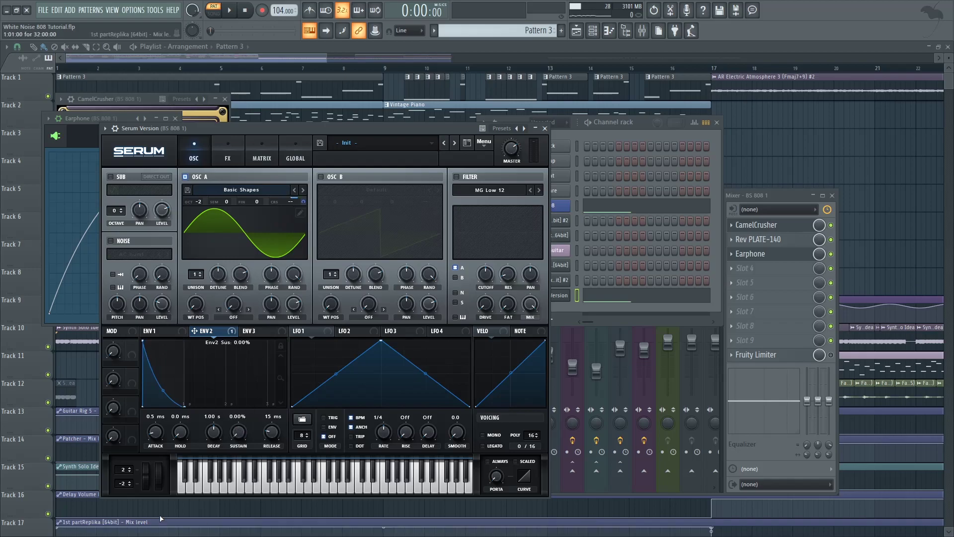
left_click_drag(215, 432, 215, 443)
left_click_drag(150, 391, 152, 395)
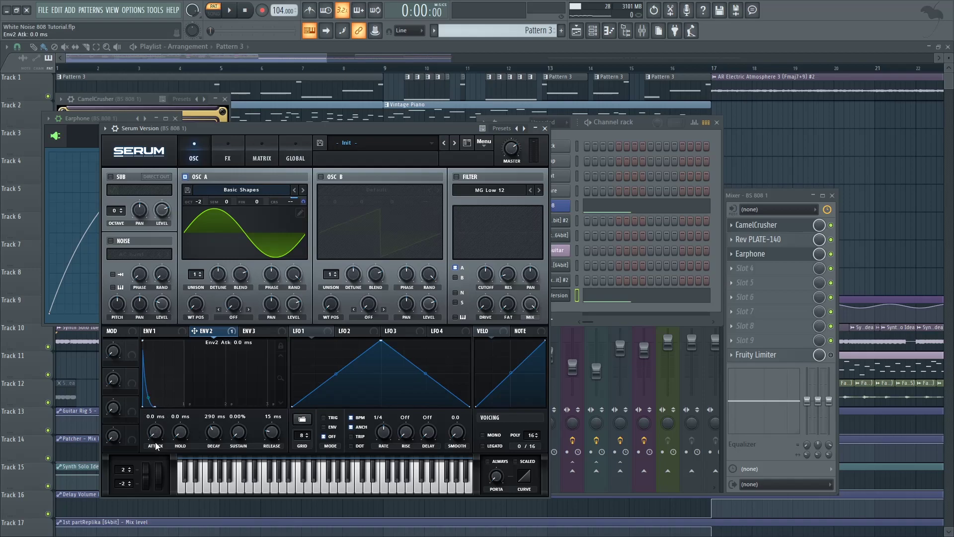
Step: Set the Env 2 modulation amount on oscillator A's coarse pitch to 16 and the Env 2 decay to 205 ms
left_click(248, 160)
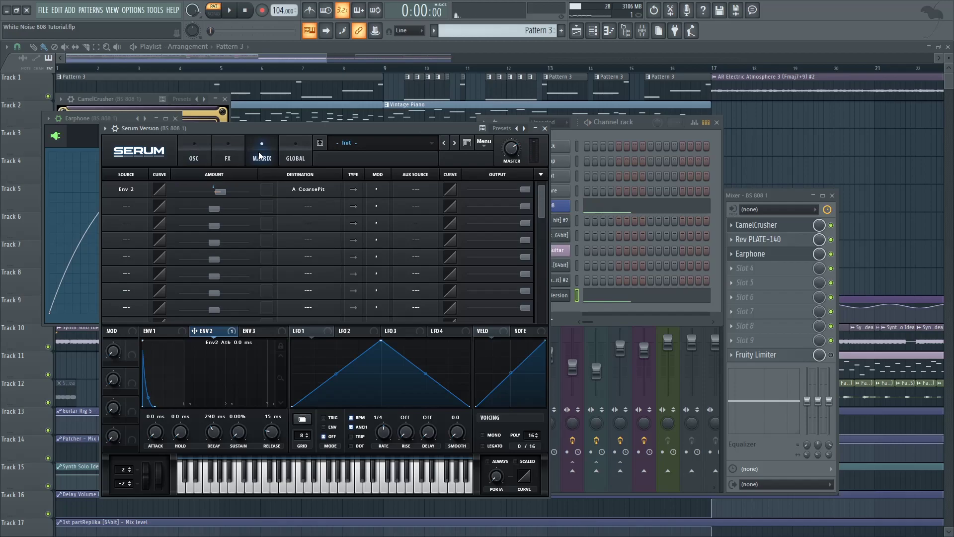
left_click_drag(226, 191, 234, 191)
left_click_drag(212, 432, 211, 443)
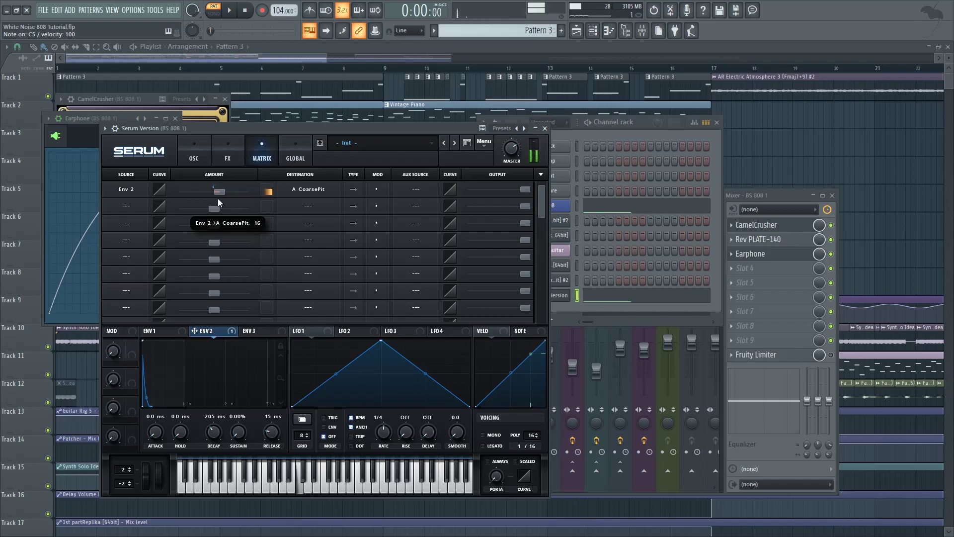
Step: Enable Serum's noise oscillator with the Analog sample ARP white, lower its level, and audition the sound
left_click(196, 149)
left_click(111, 242)
left_click(136, 254)
mouse_move(160, 264)
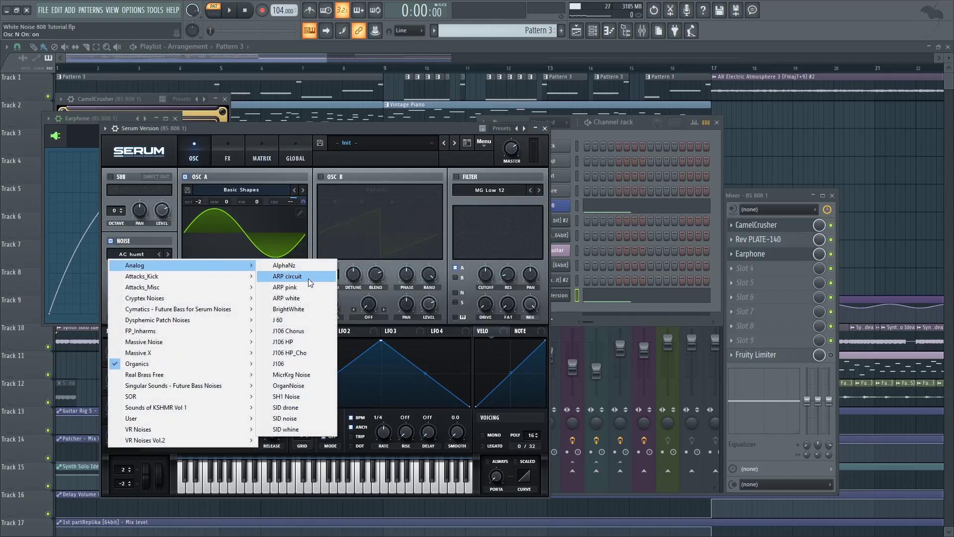
left_click(293, 297)
left_click_drag(162, 303, 154, 328)
key("q")
key("q")
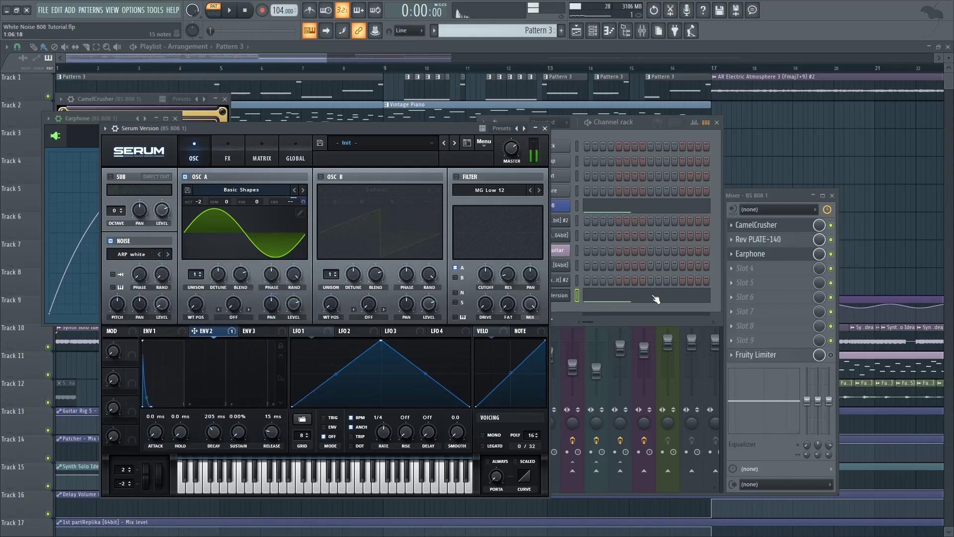
Step: Audition the Serum Version bass through the BS 808 1 mixer track by playing the pattern
left_click(779, 197)
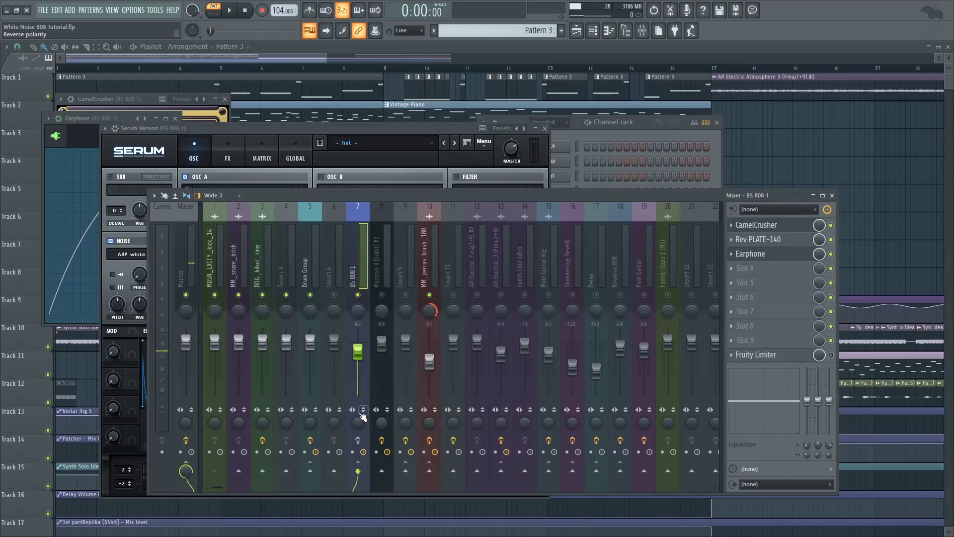
key("q")
key("space")
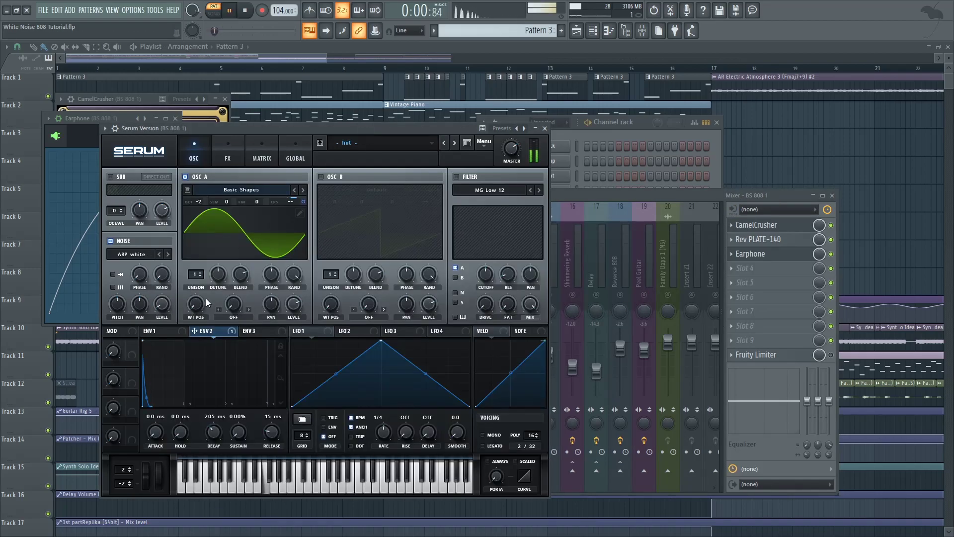
key("space")
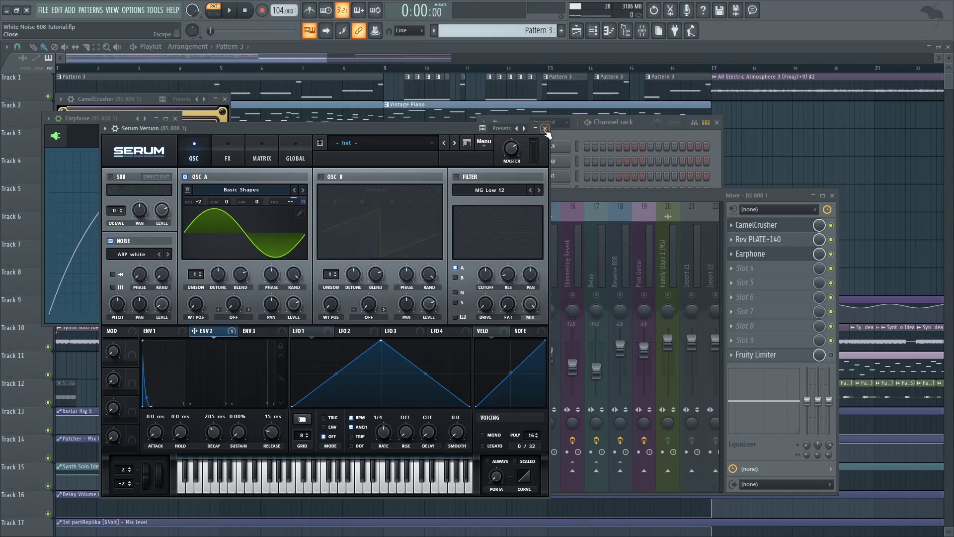
Step: Mute the Serum Version channel and play the pattern with the 808 channel for comparison
left_click(559, 134)
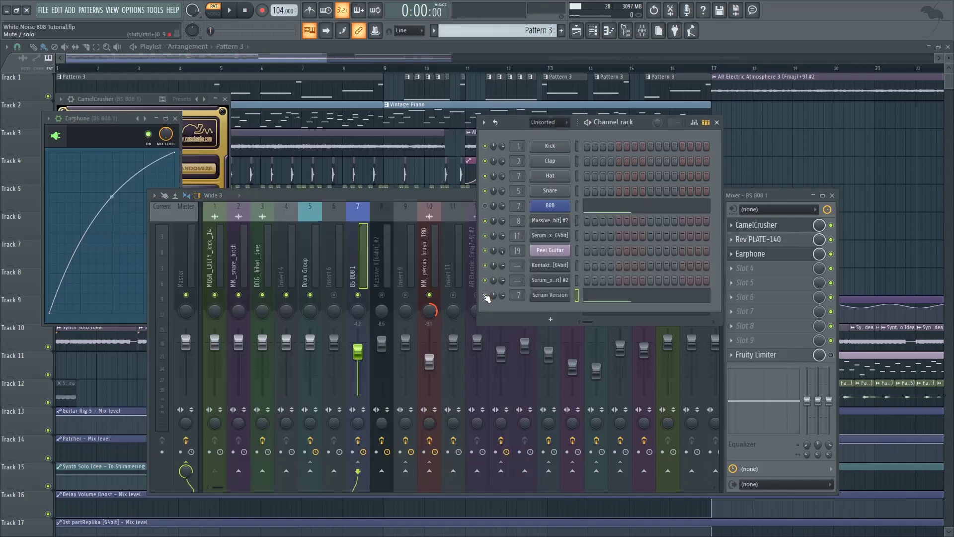
key("space")
key("space")
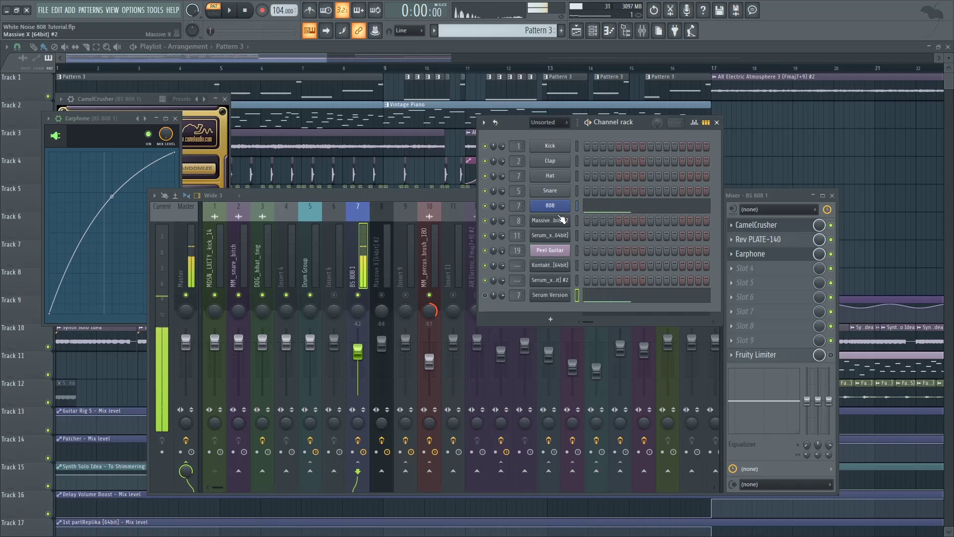
Step: Open the 808 channel's Massive X, audition it, and raise the amp envelope's sustain
left_click(550, 205)
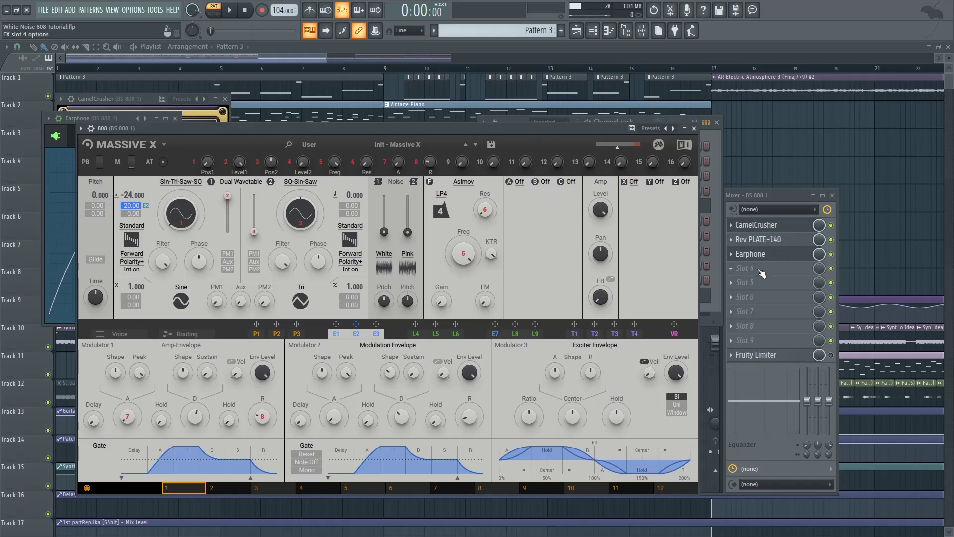
left_click_drag(549, 131, 548, 141)
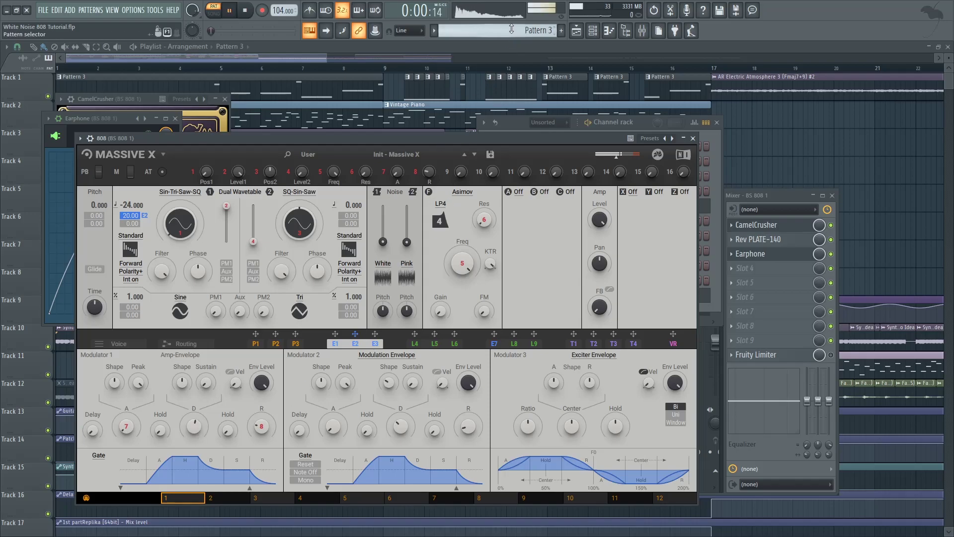
key("space")
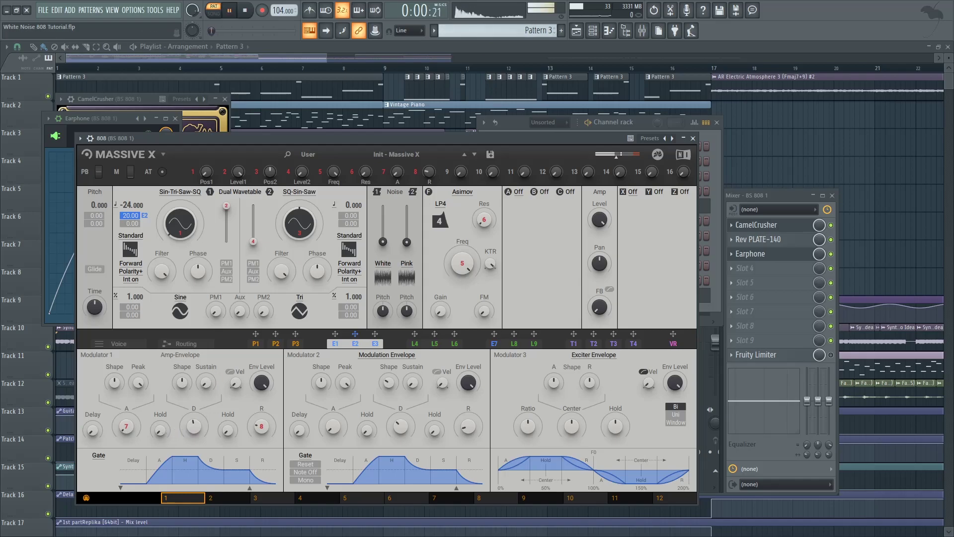
key("space")
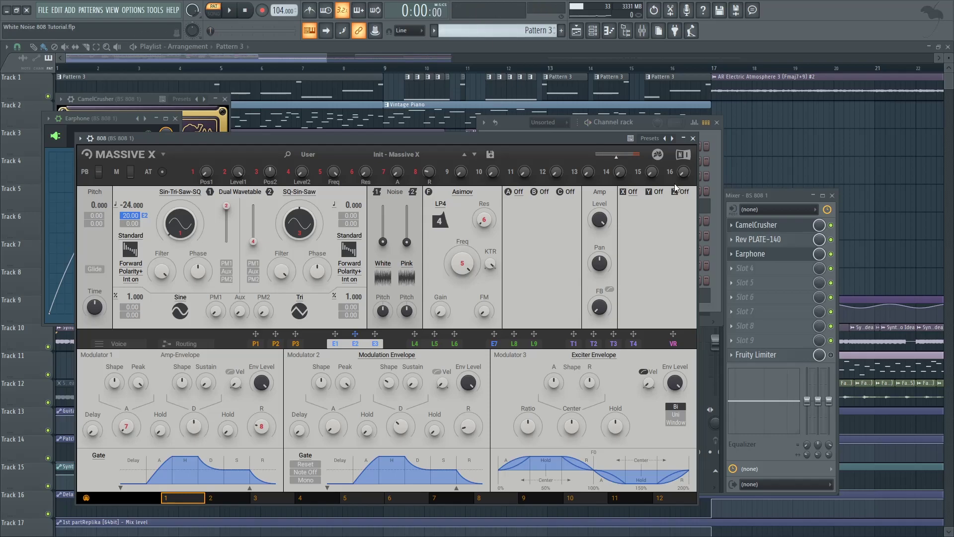
left_click_drag(207, 384, 207, 332)
left_click(693, 139)
left_click(708, 222)
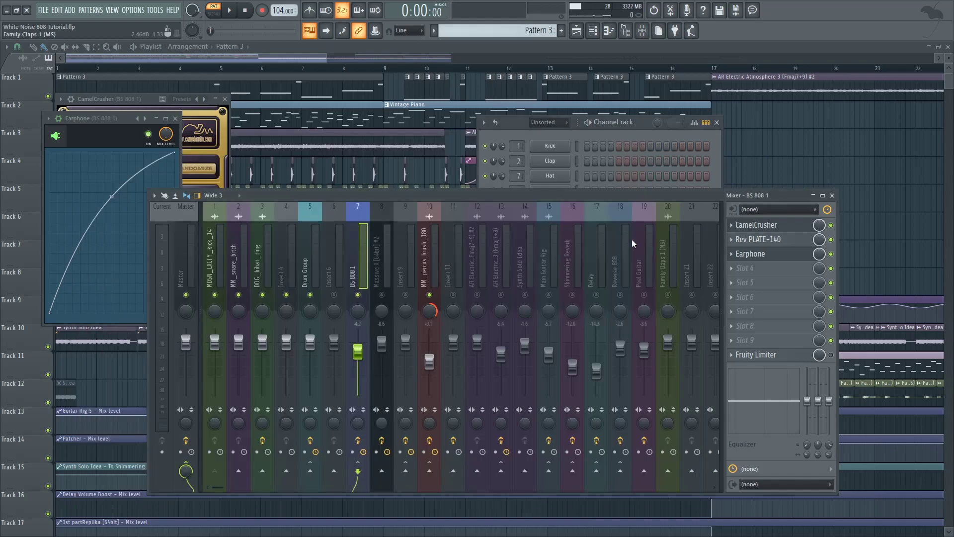
Step: Load Edison on the Master mixer track and record one long sustained note from the 808 channel
left_click(185, 258)
key("ctrl+e")
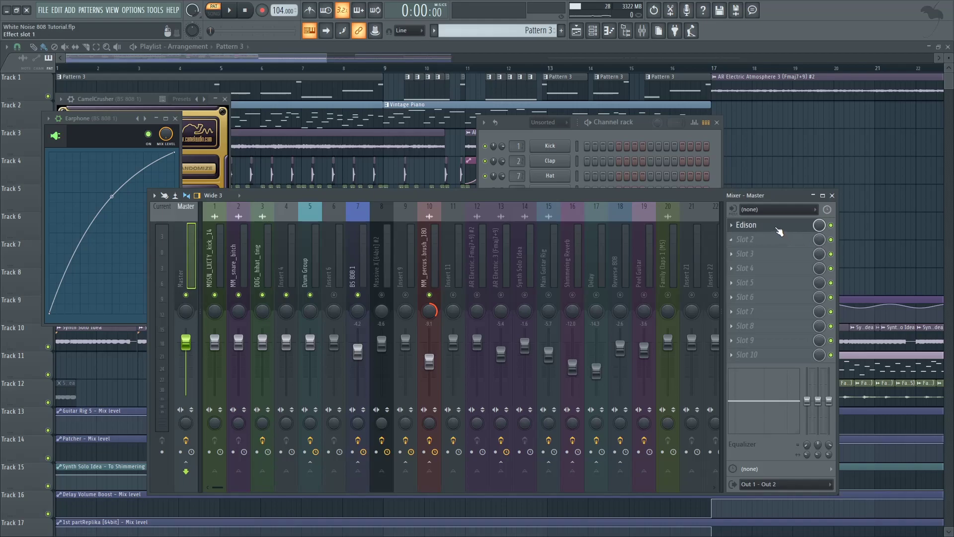
left_click(116, 136)
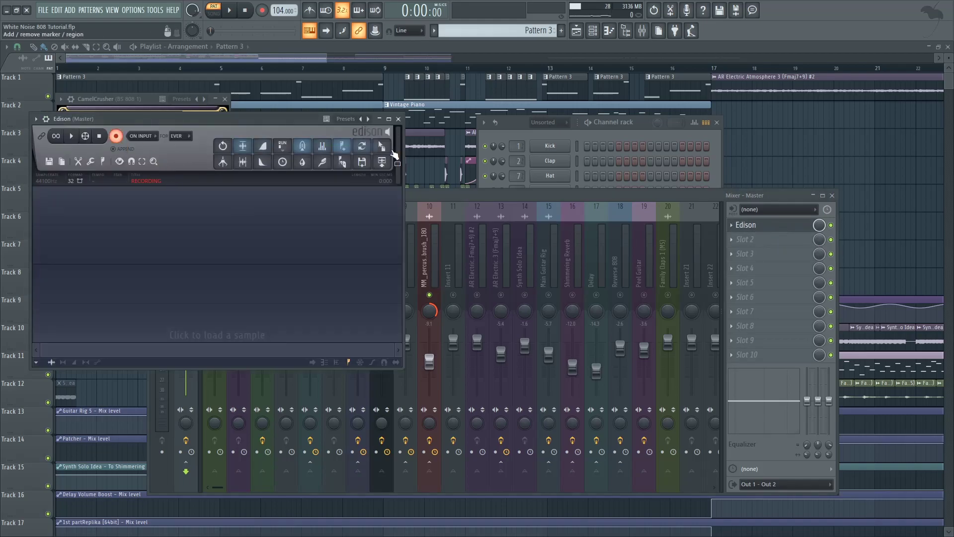
left_click(514, 134)
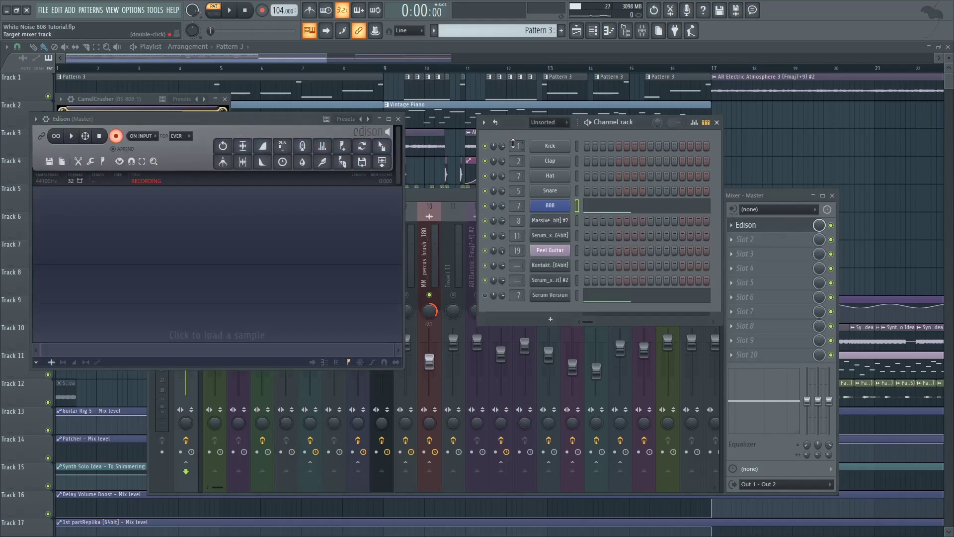
key("z")
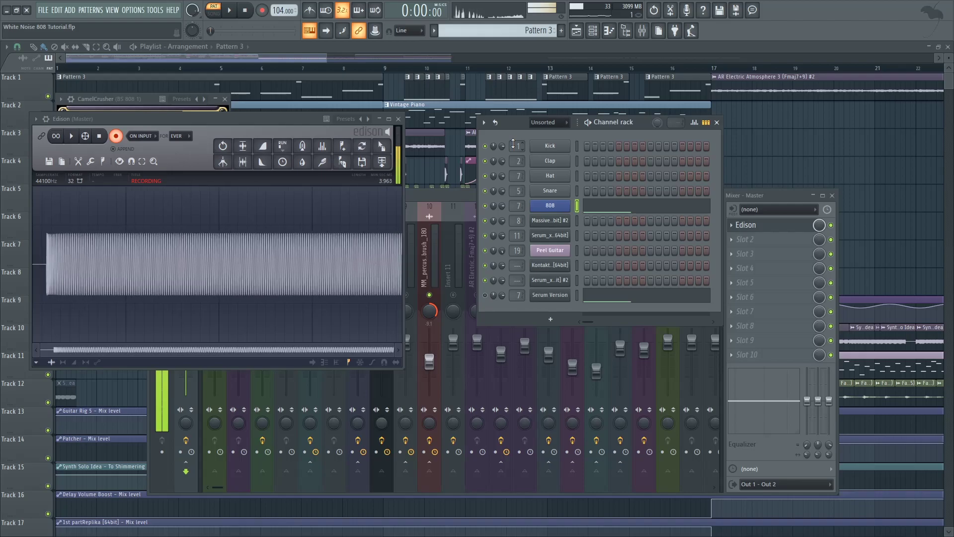
left_click(117, 137)
Step: Trim the silence before the recorded note and the release tail after it in Edison
left_click_drag(104, 243, 33, 242)
double_click(303, 270)
left_click_drag(304, 255, 457, 243)
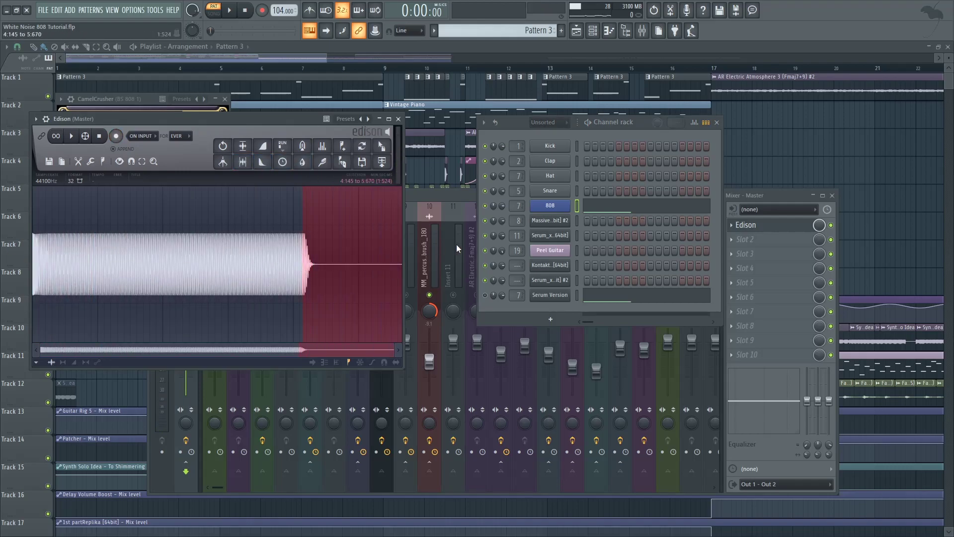
key("Delete")
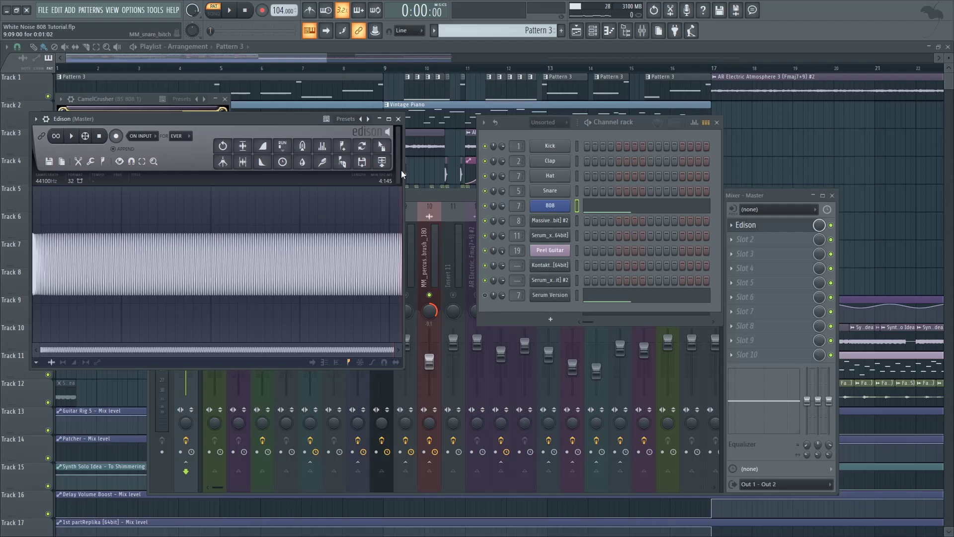
Step: Add the trimmed recording to the channel rack as a new sampler channel and shape its volume envelope into a decay without sustain
left_click_drag(389, 152, 559, 305)
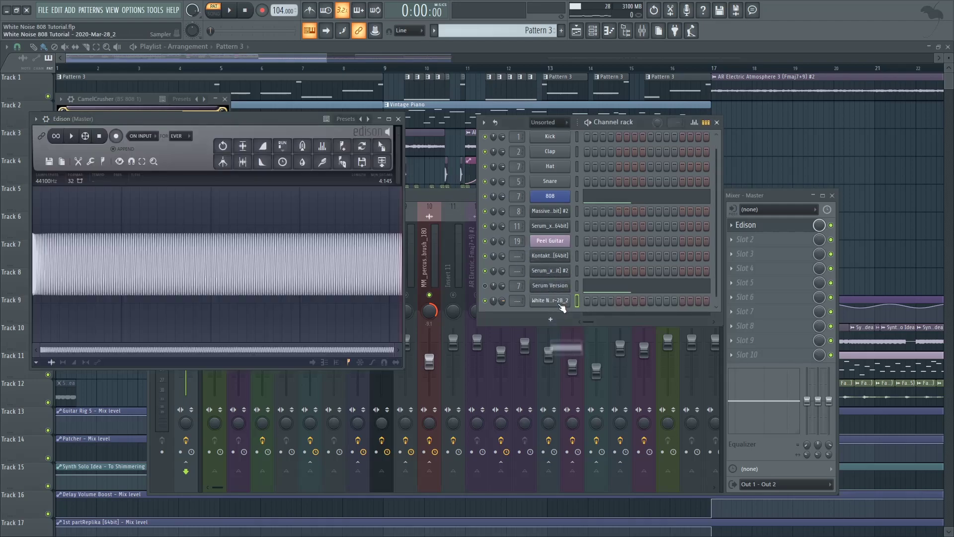
left_click(550, 301)
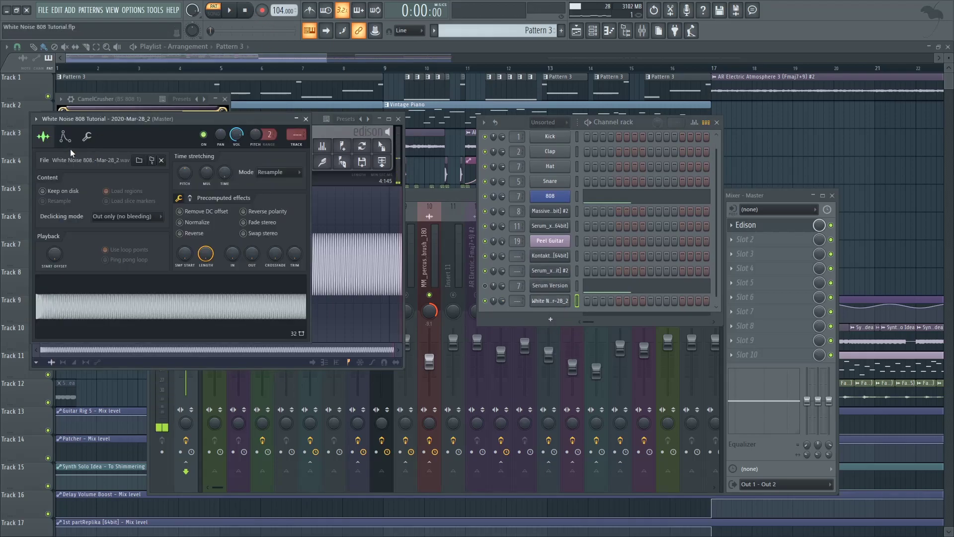
left_click(65, 136)
mouse_move(65, 241)
left_mouse_down()
mouse_move(65, 259)
mouse_move(79, 244)
left_mouse_up()
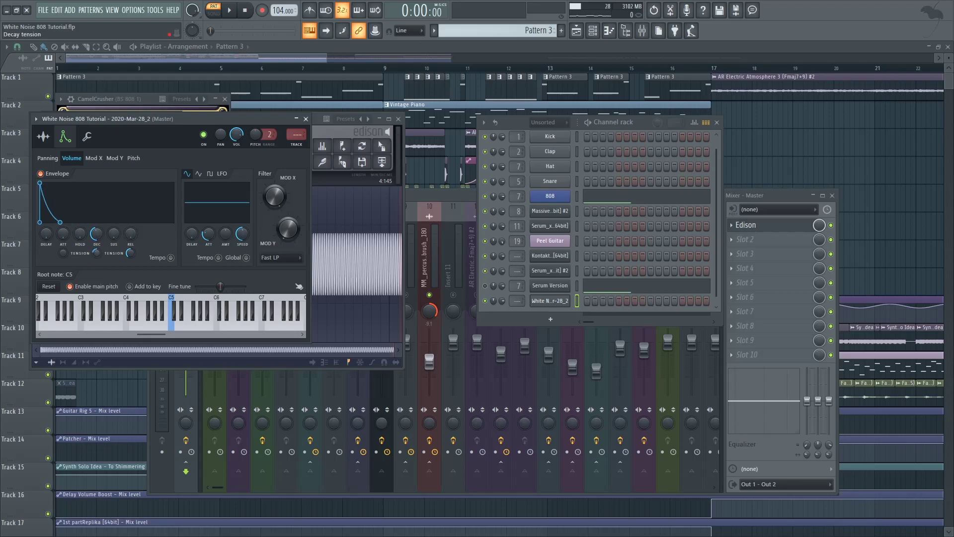
left_click_drag(96, 241, 98, 231)
Step: Audition the sampled 808 at several pitches, including C5 and C4
key("q")
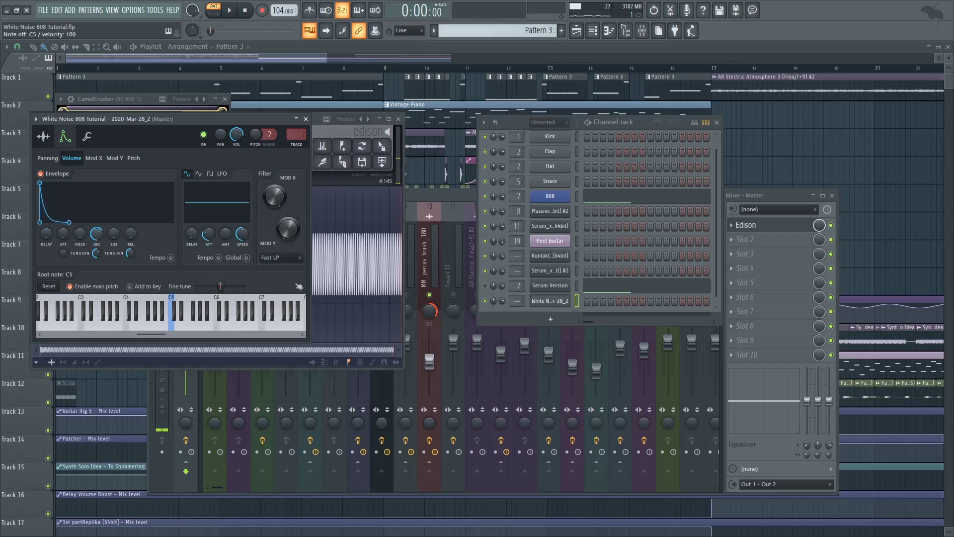
key("z")
key("z")
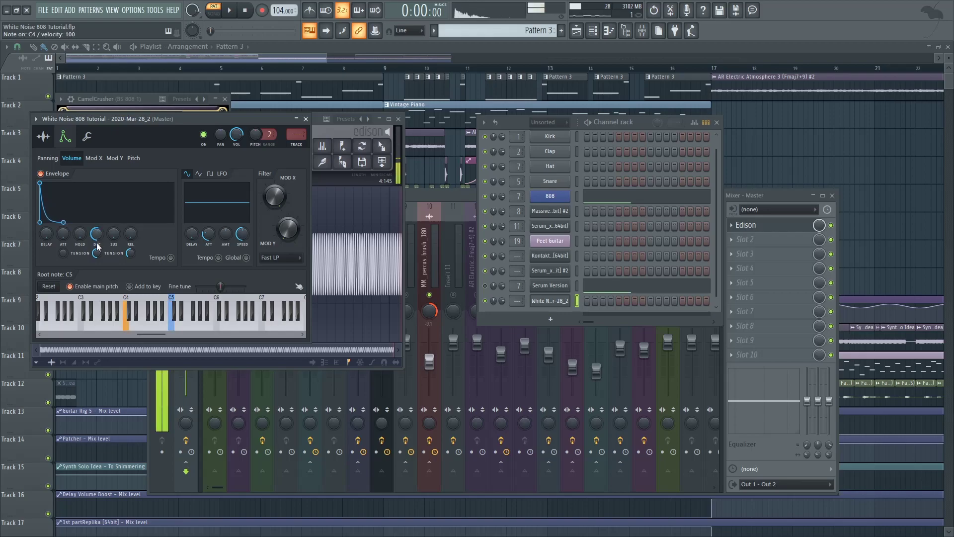
key("b")
key("t")
key("t")
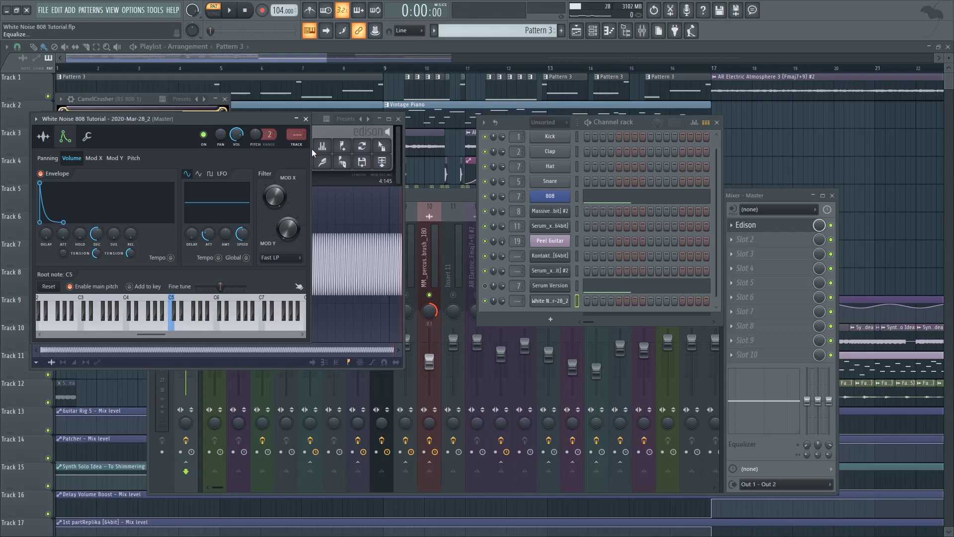
Step: Close the sampler, CamelCrusher and Edison windows and bring the channel rack forward
left_click(306, 119)
left_click(225, 99)
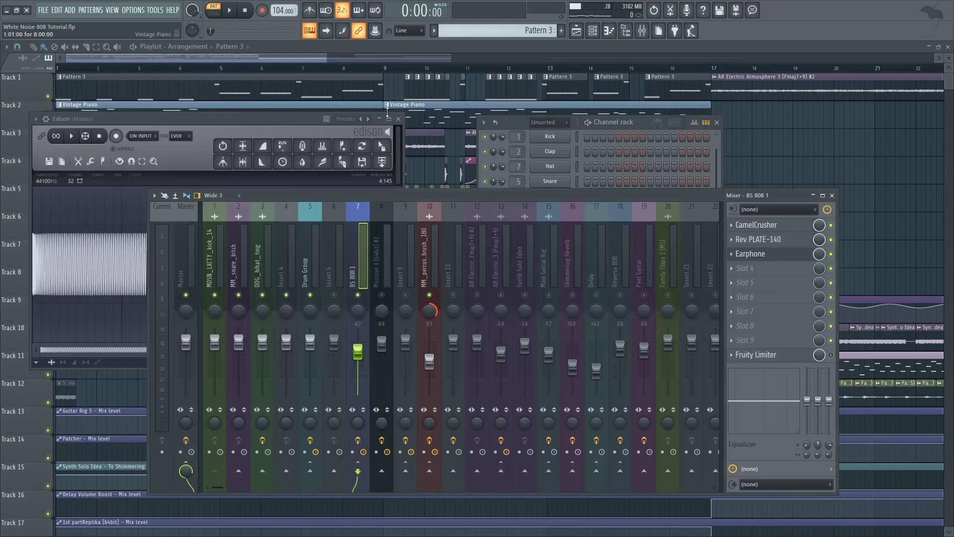
left_click(398, 118)
left_click(514, 126)
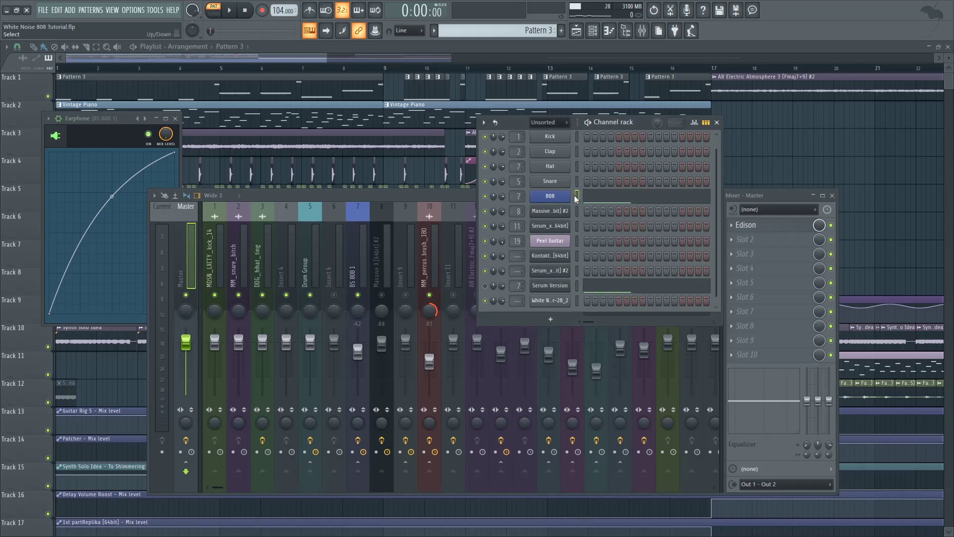
Step: Select the BS 808 1 mixer track and inspect the Fruity Limiter in its last effect slot
left_click(357, 264)
left_click(830, 354)
left_click(796, 356)
left_click(796, 356)
left_click(796, 355)
left_click_drag(194, 107, 557, 88)
Step: Switch playback to song mode, place the playhead at bar 9 and show the mixer
left_click(118, 253)
left_click(569, 243)
left_click(601, 260)
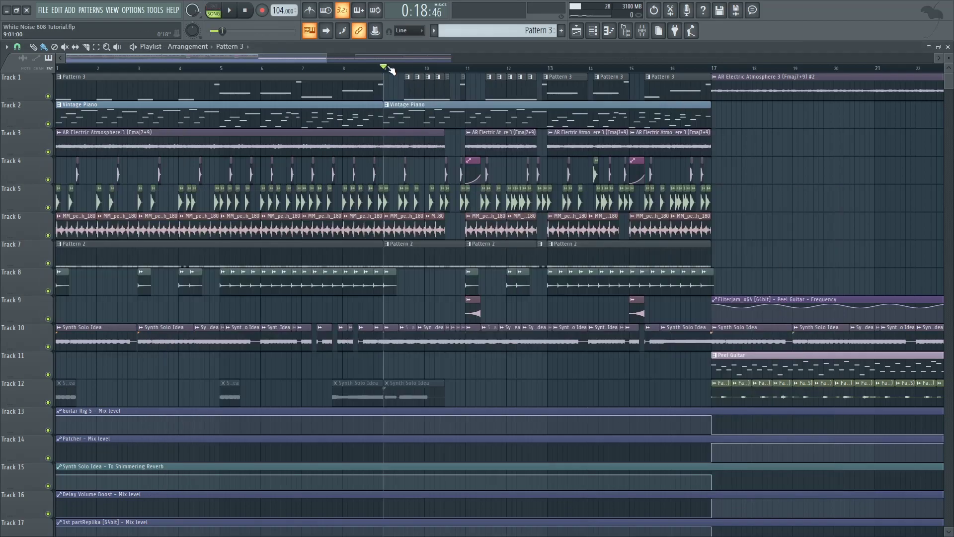
left_click(643, 31)
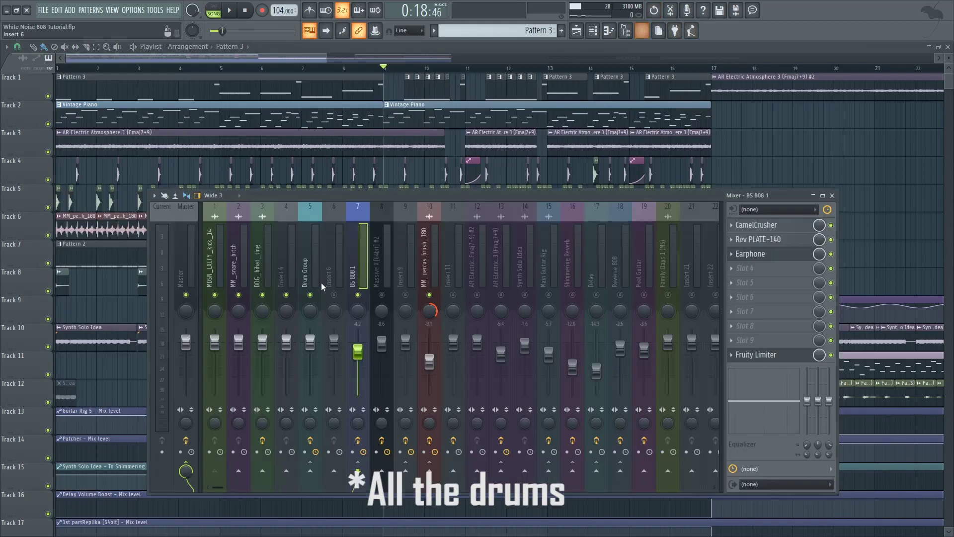
Step: Play the song from bar 9 with the BS 808 1 track muted and again unmuted with Fruity Limiter bypassed
key("space")
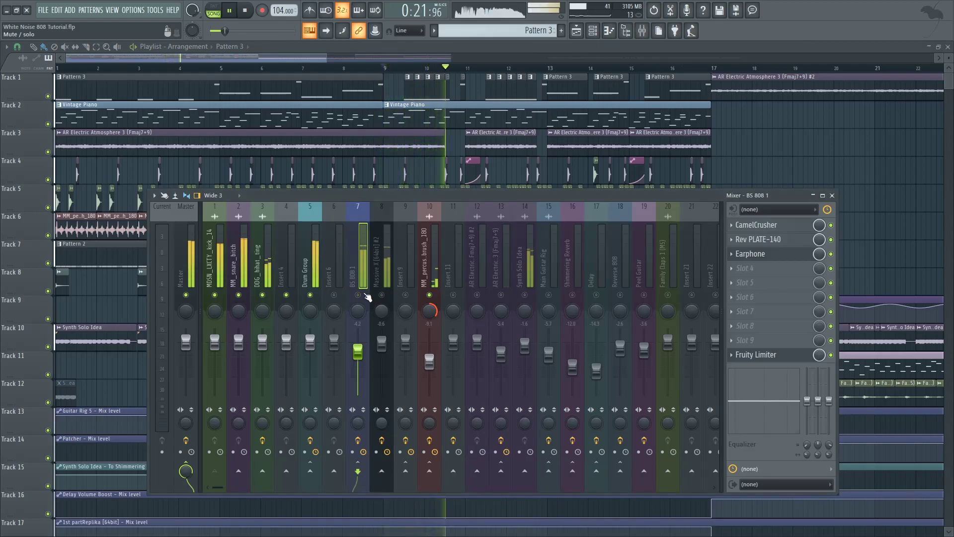
key("space")
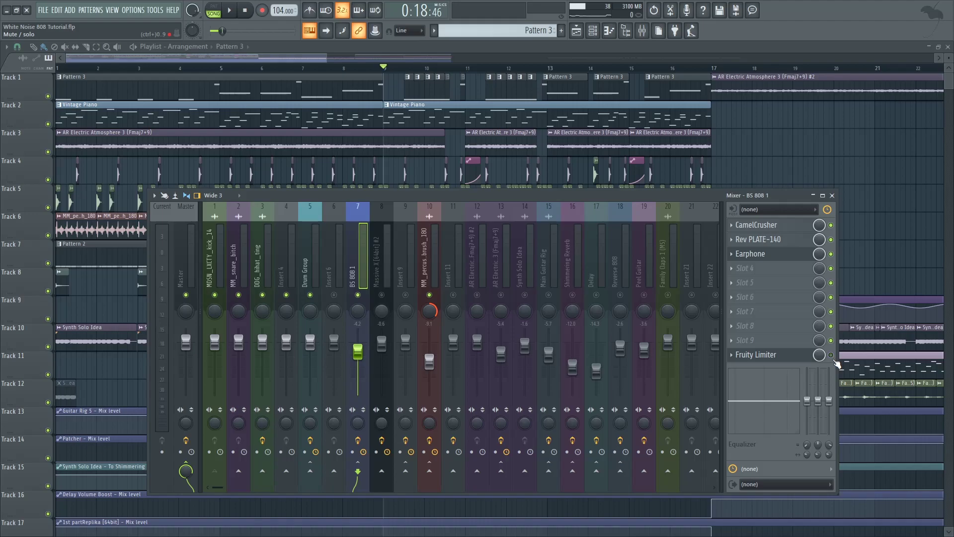
key("space")
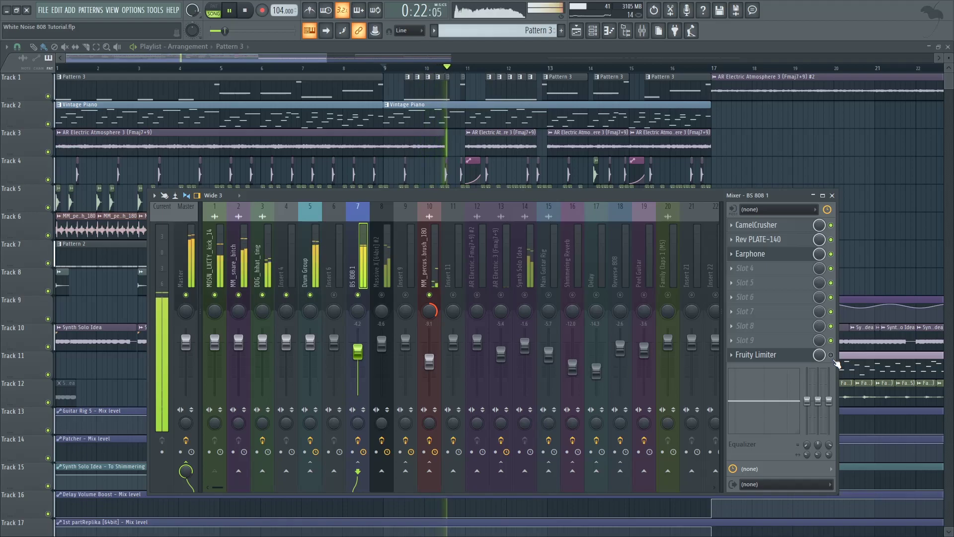
key("space")
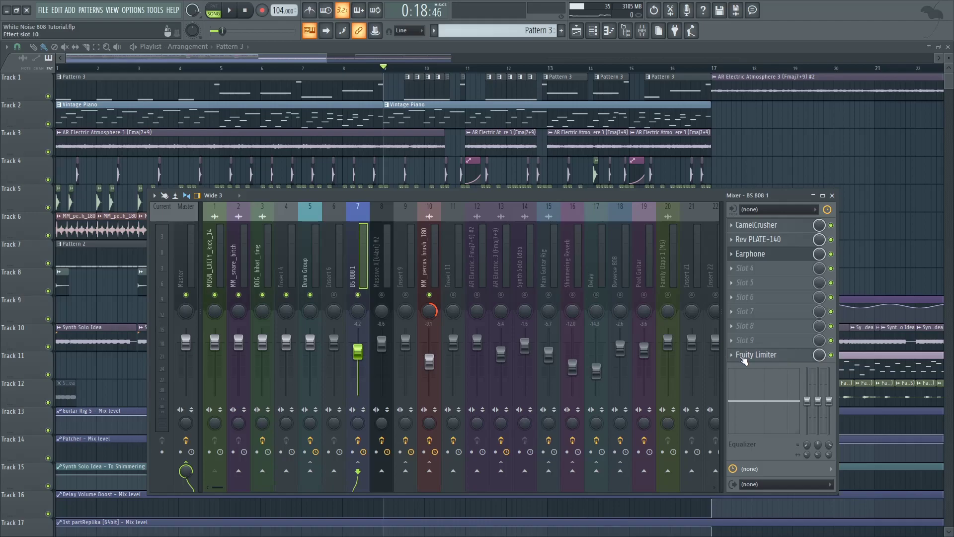
Step: Open Fruity Limiter on the BS 808 1 track and play the song to examine its sidechain compression
left_click(748, 354)
key("space")
left_click_drag(513, 99, 529, 123)
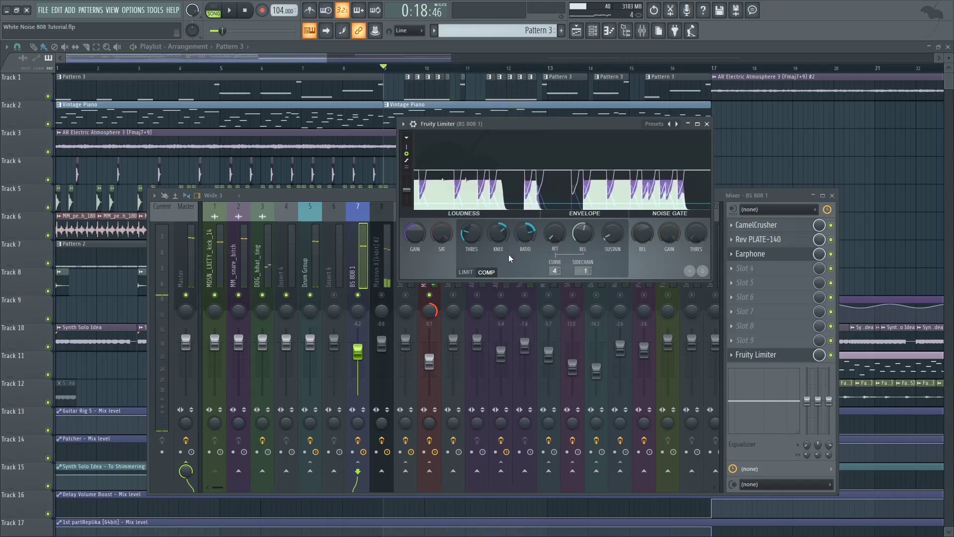
key("space")
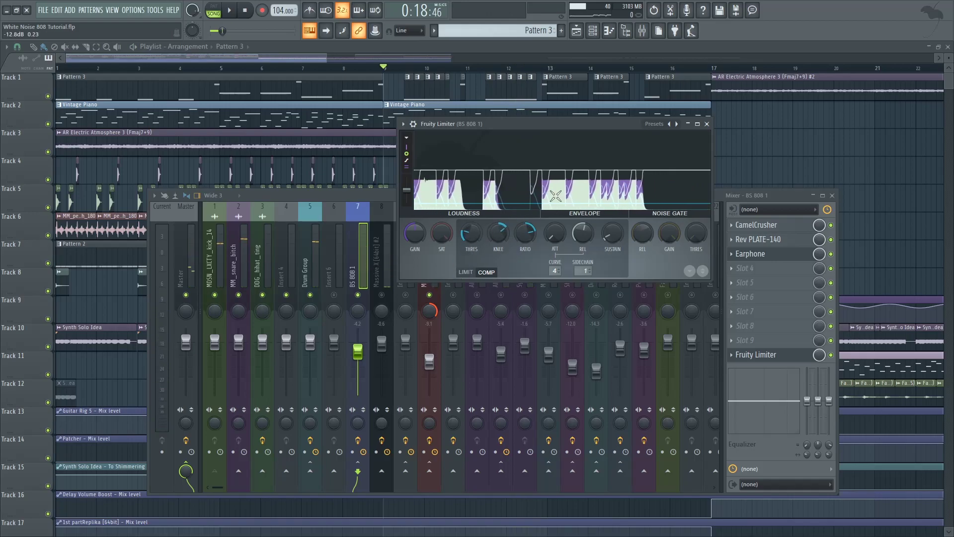